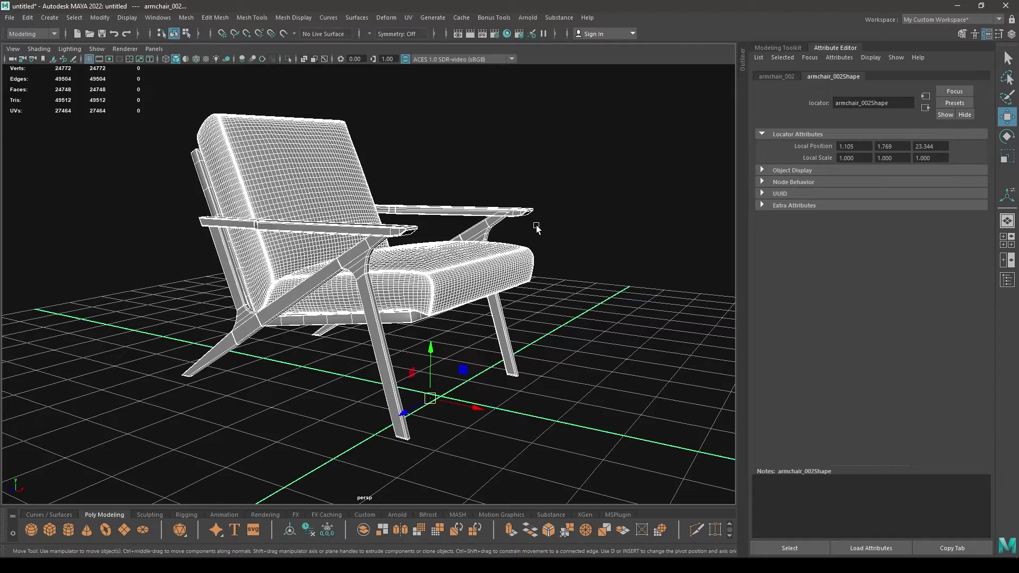
- Inspect the shaded armchair model, checking the seat cushion mesh and the frame mesh as separate objects
mouse_move(530, 208)
left_mouse_down("alt")
mouse_move(539, 230)
mouse_move(517, 193)
mouse_move(582, 227)
mouse_move(506, 264)
left_mouse_up("alt")
key("5")
left_click(547, 212)
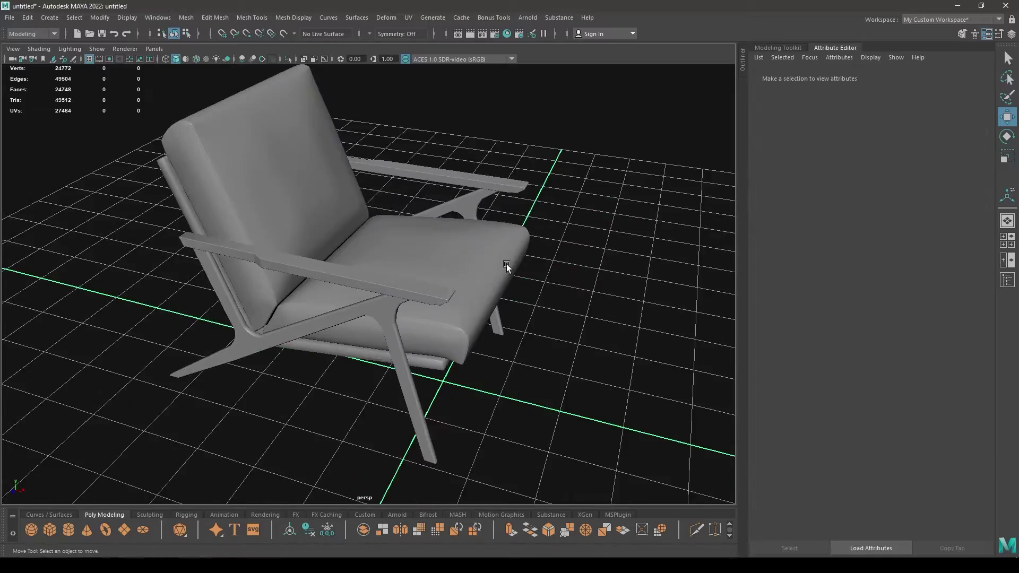
left_click(322, 182)
left_click_drag(322, 181, 438, 268, "alt")
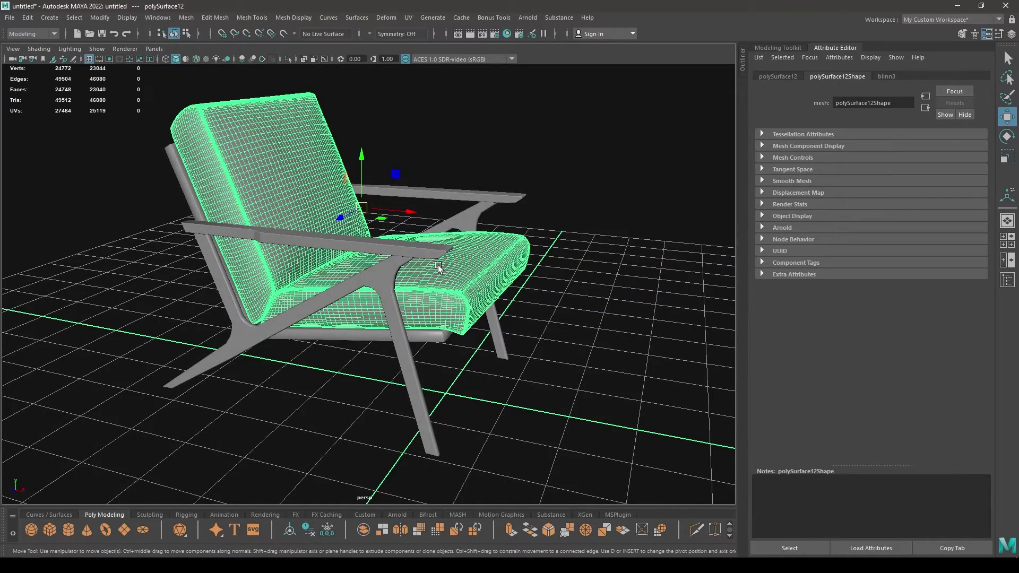
left_click(712, 412)
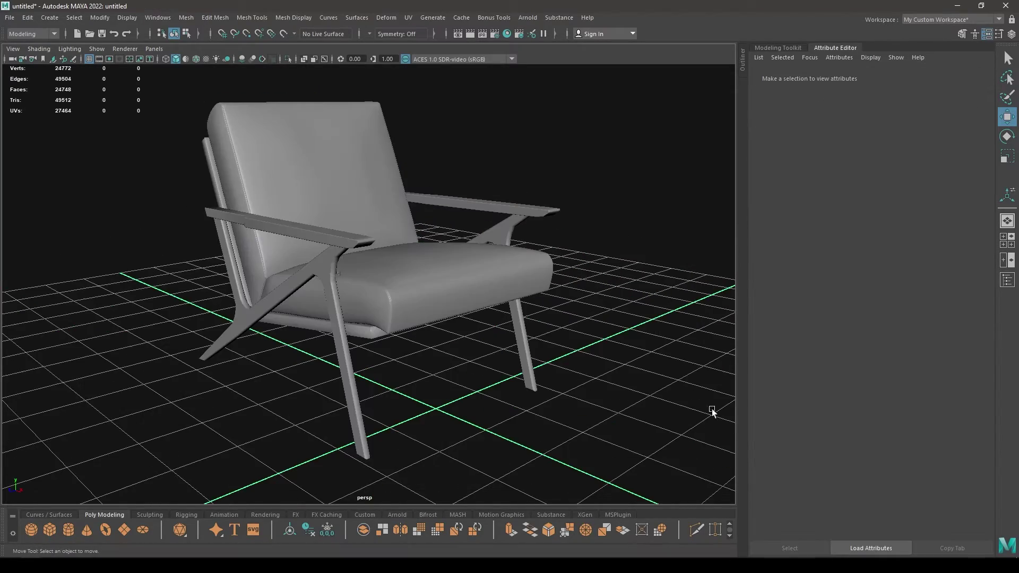
left_click(353, 255)
left_click_drag(353, 255, 575, 377, "alt")
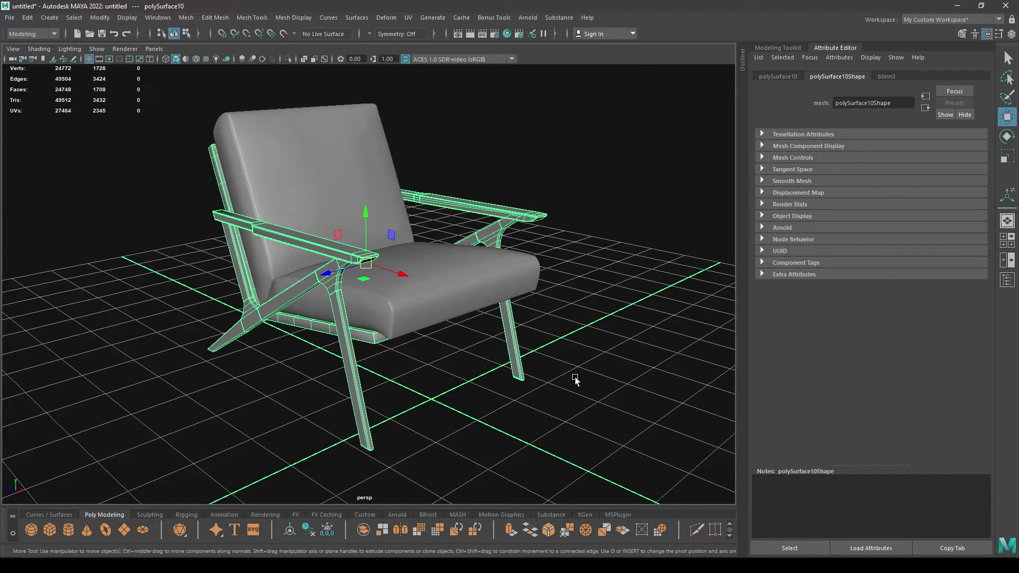
left_click(575, 377)
left_click_drag(575, 377, 617, 287, "alt")
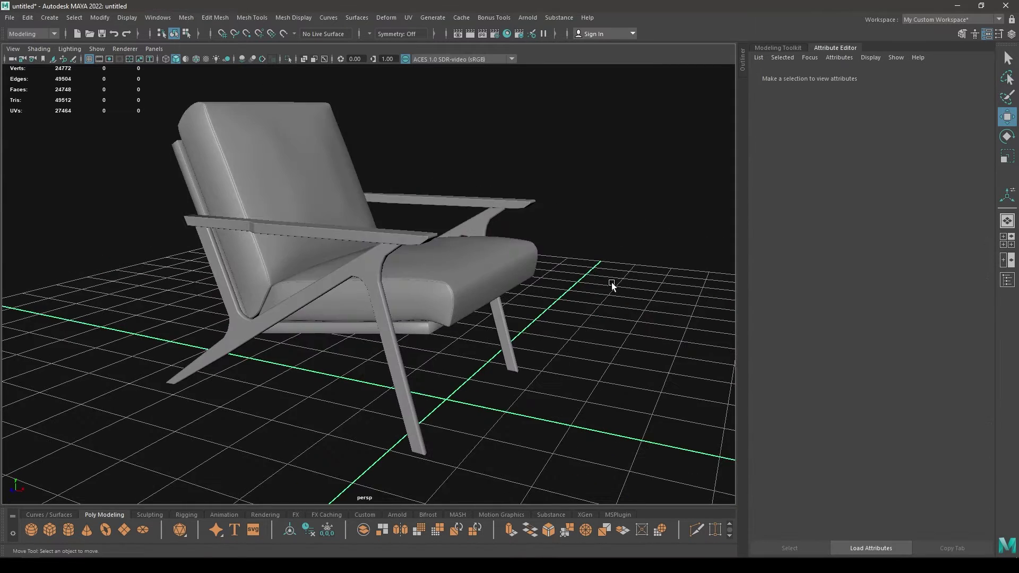
- Assign a new Blinn material to the armchair's frame and name it Wood
left_click(502, 204)
left_click_drag(502, 204, 511, 237, "alt")
right_click_drag(401, 229, 472, 476)
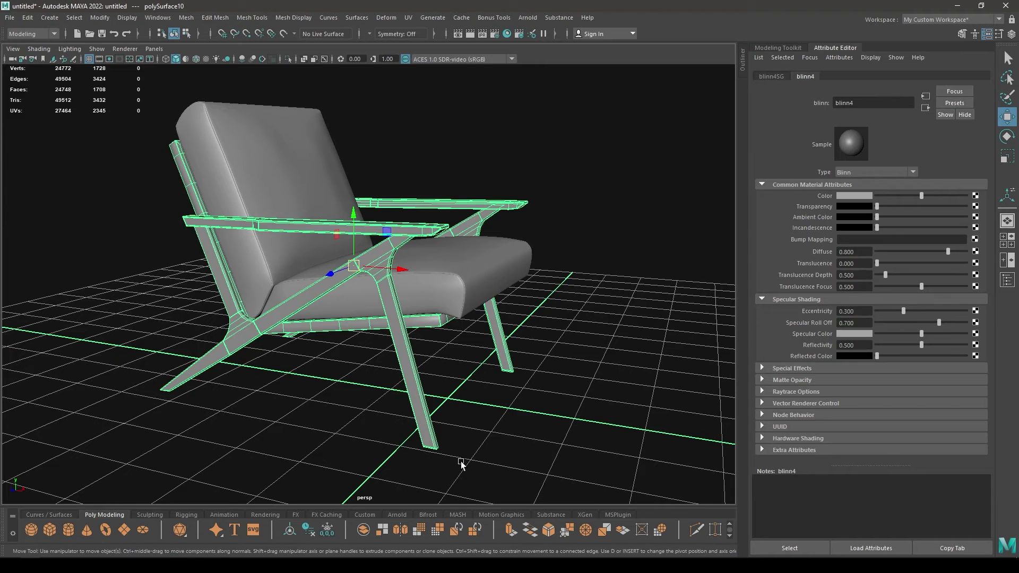
double_click(864, 98)
type("Wood")
key("Return")
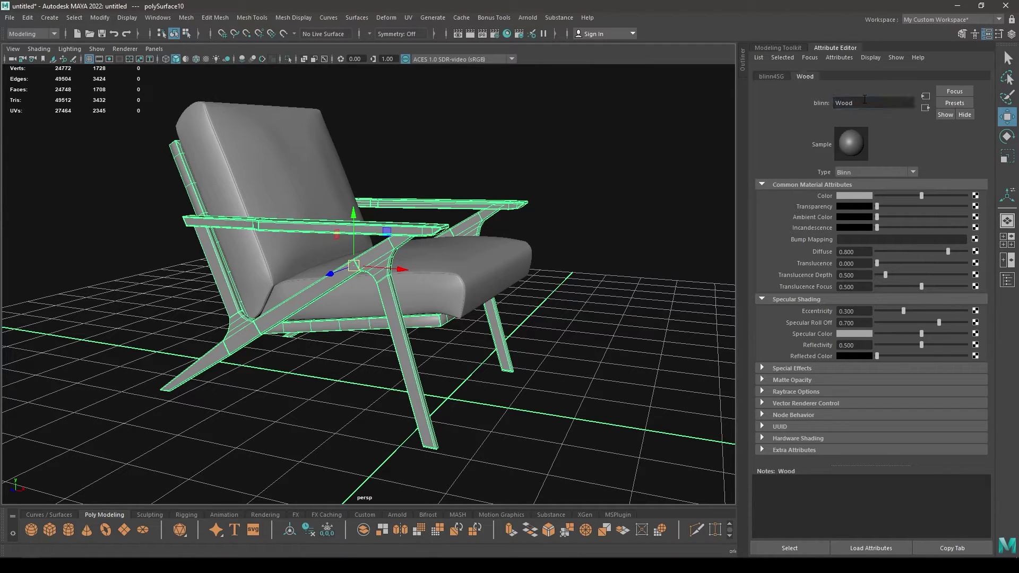
- Set the Wood material's color to bright green and deselect the frame
left_click_drag(628, 209, 942, 186, "alt")
left_click(864, 201)
left_click(603, 246)
left_click_drag(603, 246, 564, 250, "alt")
- Assign a new Blinn material to the armchair's cushions and name it Seat
left_click(321, 144)
scroll(321, 144, "up", 1)
mouse_move(320, 145)
left_mouse_down("alt")
mouse_move(319, 158)
mouse_move(310, 154)
left_mouse_up("alt")
right_click_drag(302, 151, 385, 448)
double_click(855, 102)
type("Seat")
key("Return")
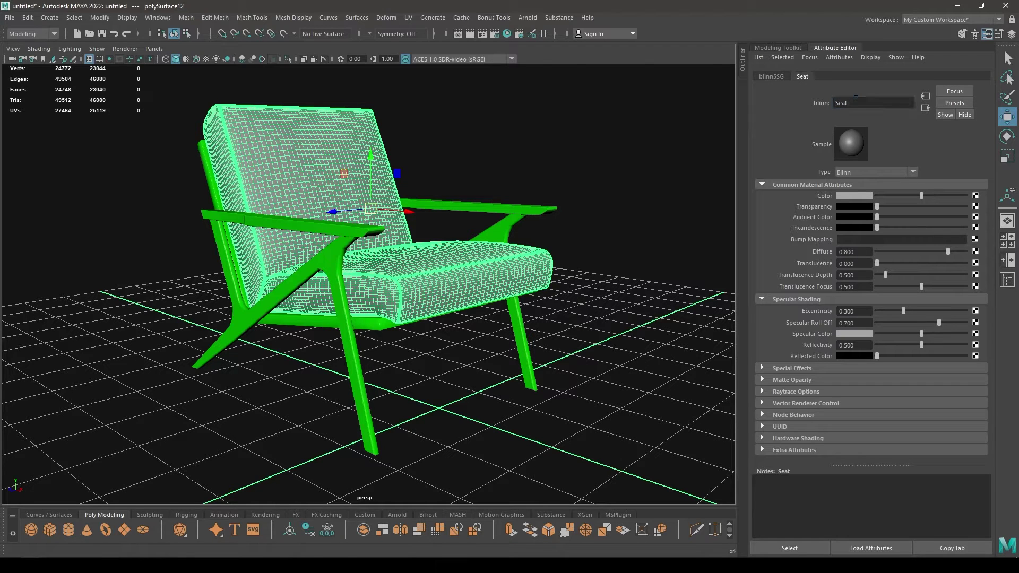
- Set the Seat material's color to a saturated red and deselect the cushions
left_click(859, 196)
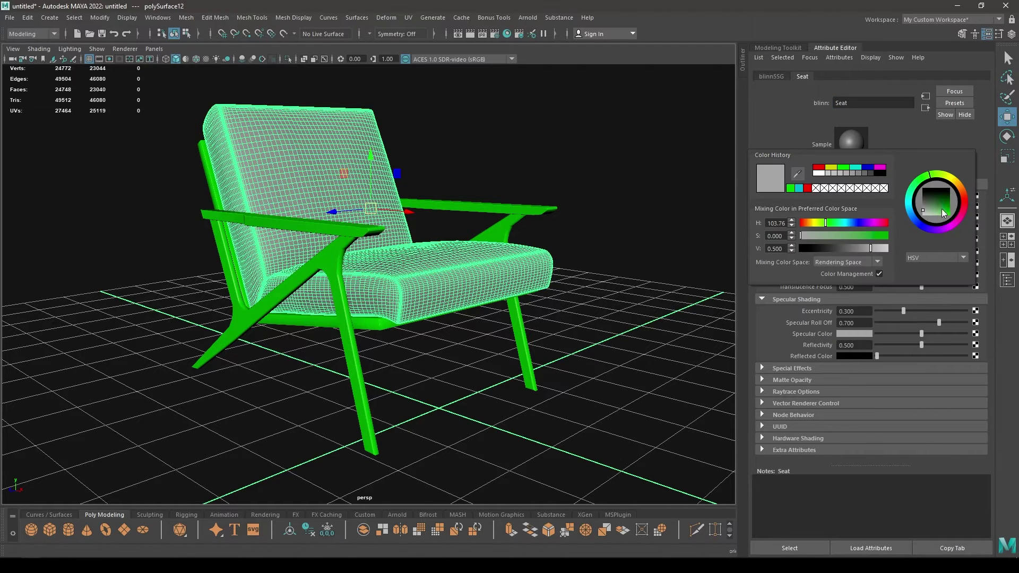
left_click(963, 195)
left_click_drag(936, 212, 964, 207)
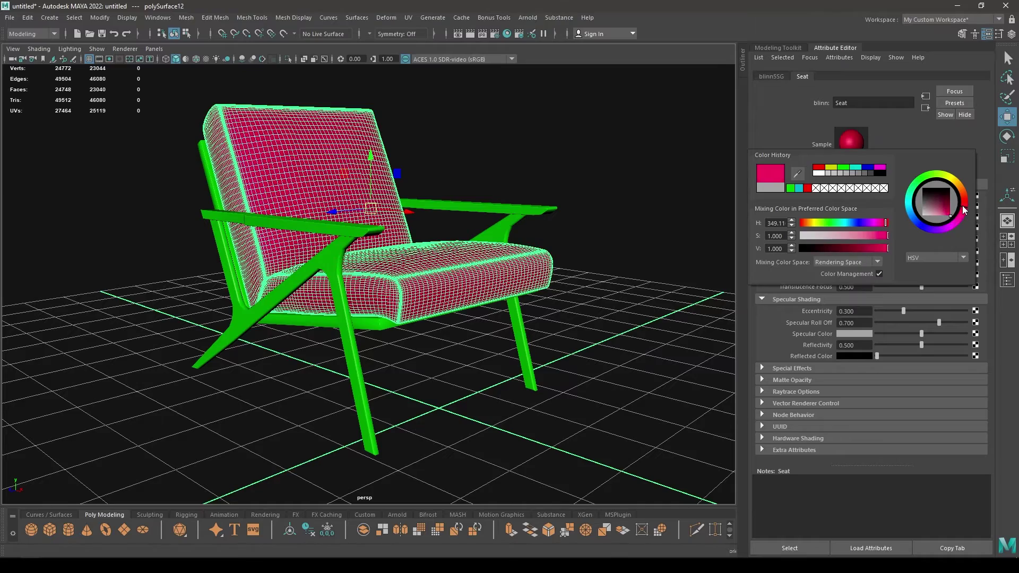
left_click(637, 169)
left_click_drag(610, 223, 595, 258, "alt")
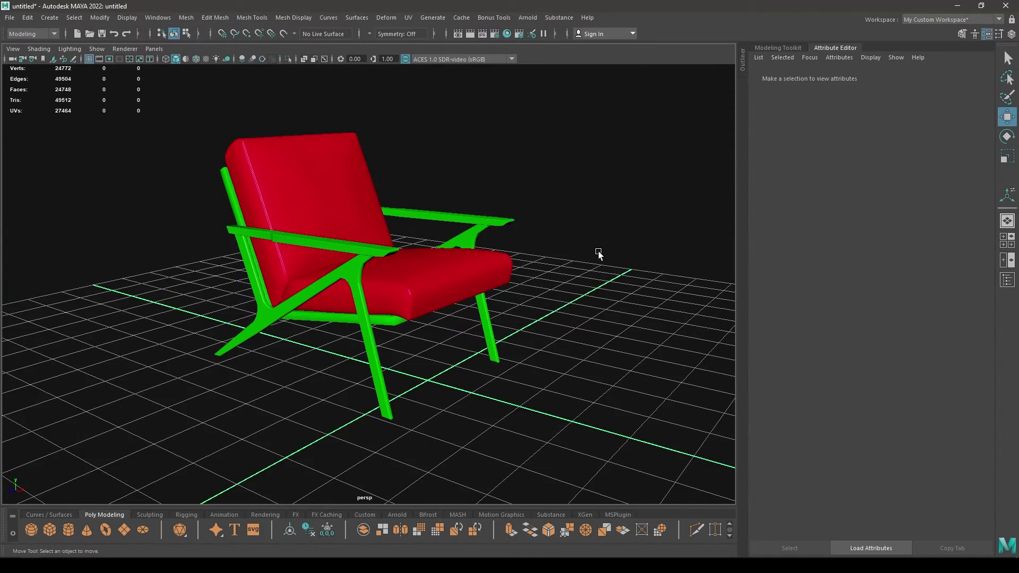
- Export the whole armchair as an FBX file named Chair into the Chair folder on the Desktop
left_click_drag(614, 123, 75, 497)
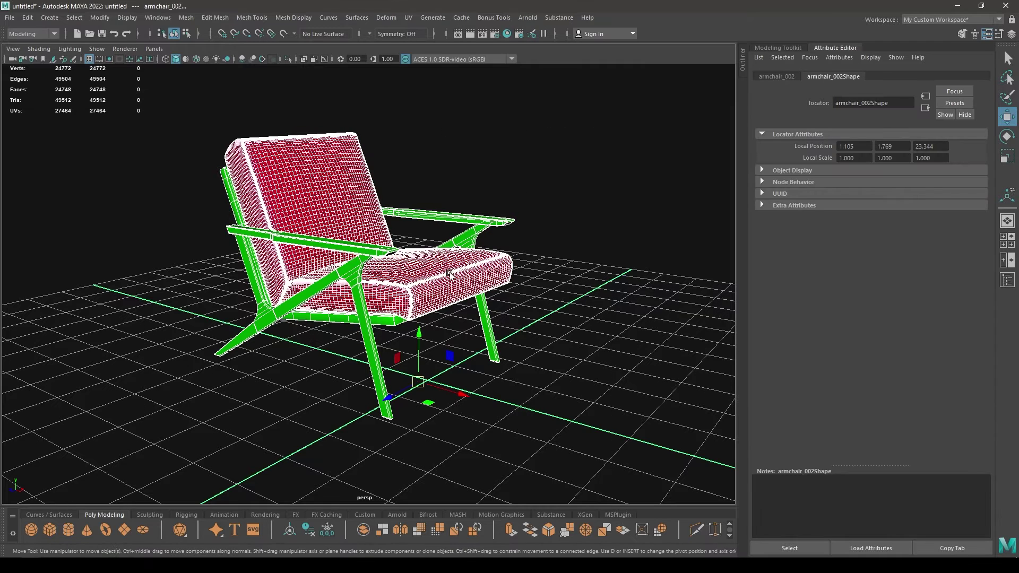
left_click(11, 21)
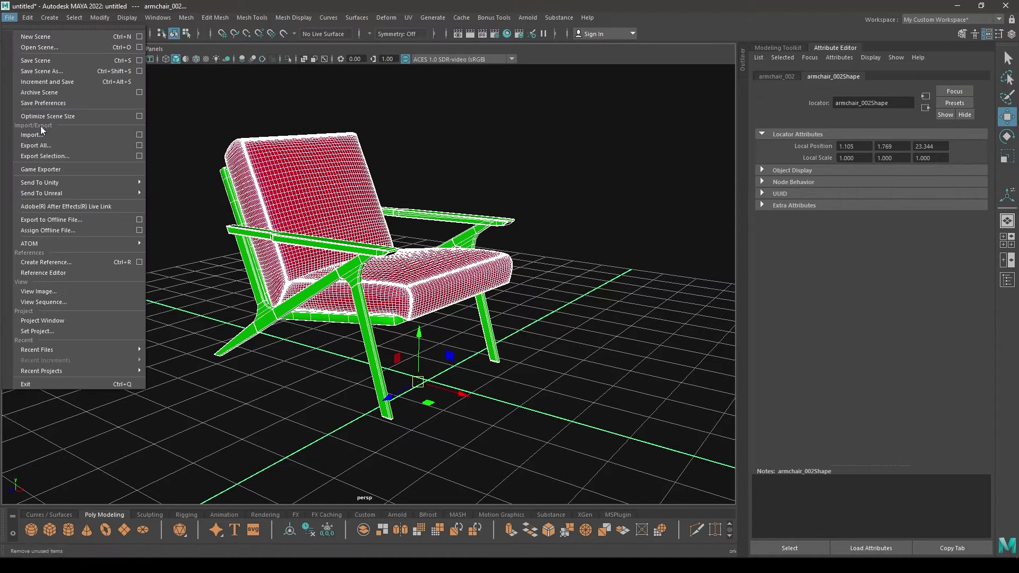
left_click(49, 159)
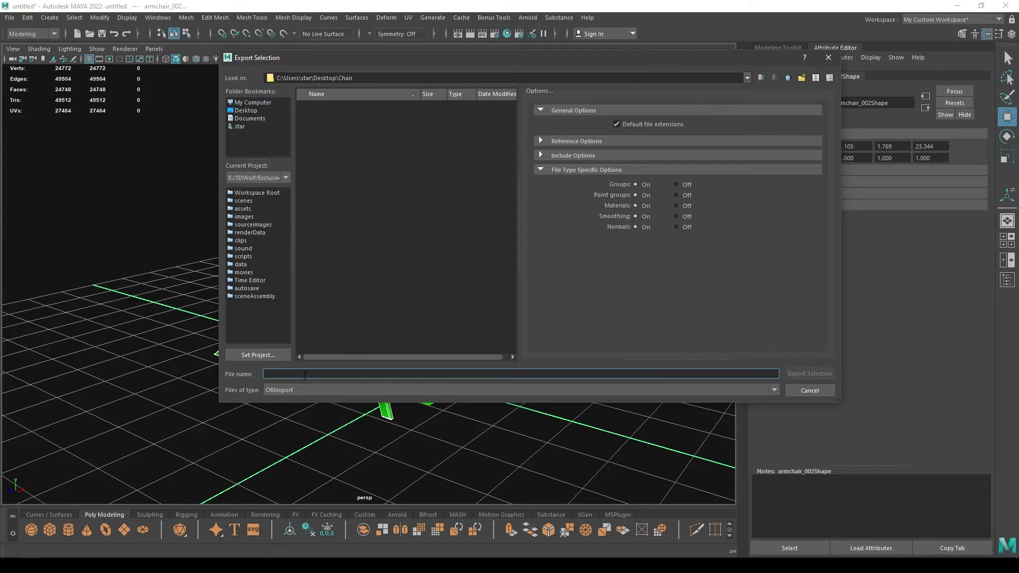
type("Chair")
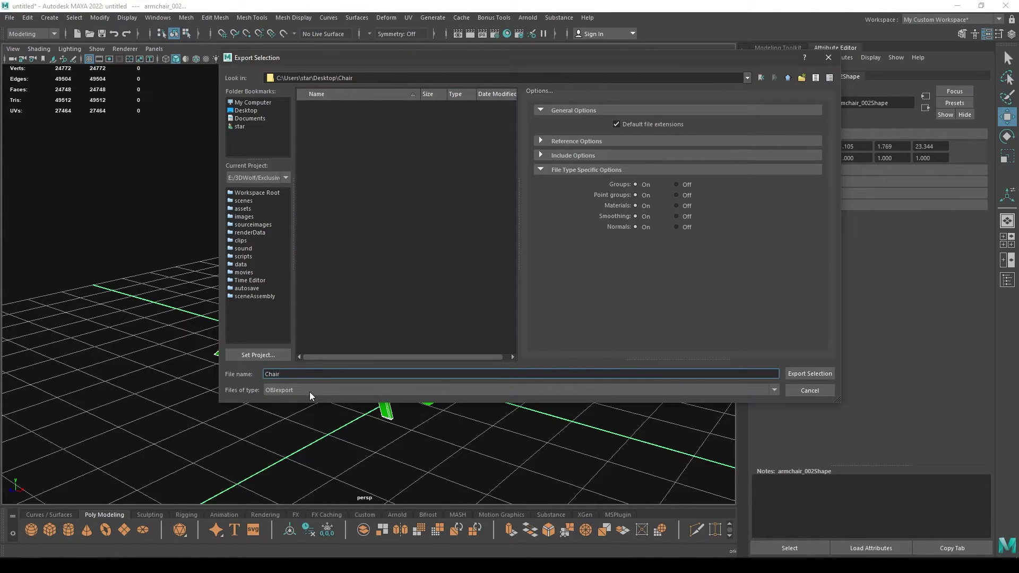
left_click(310, 392)
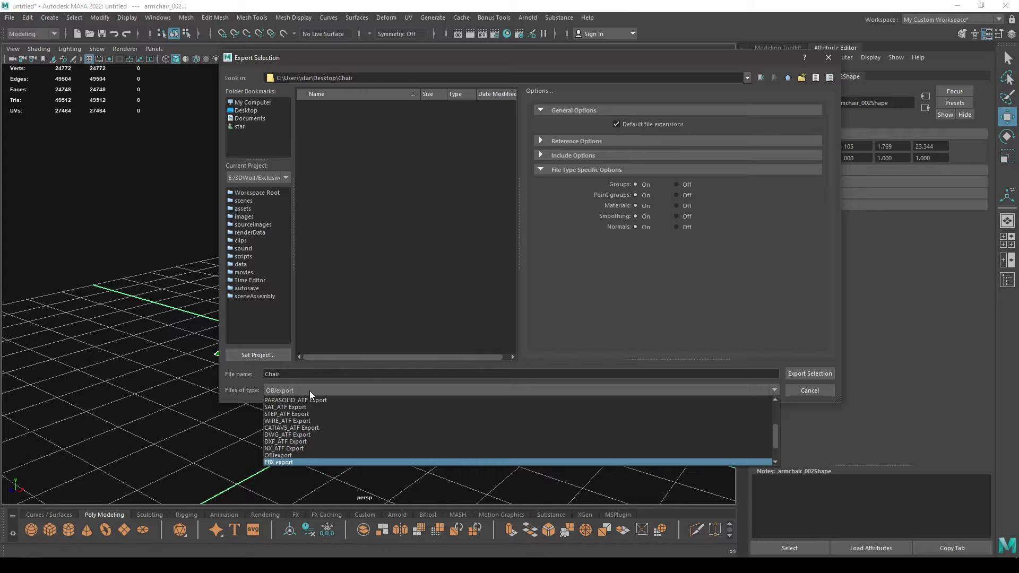
key("Return")
left_click(809, 374)
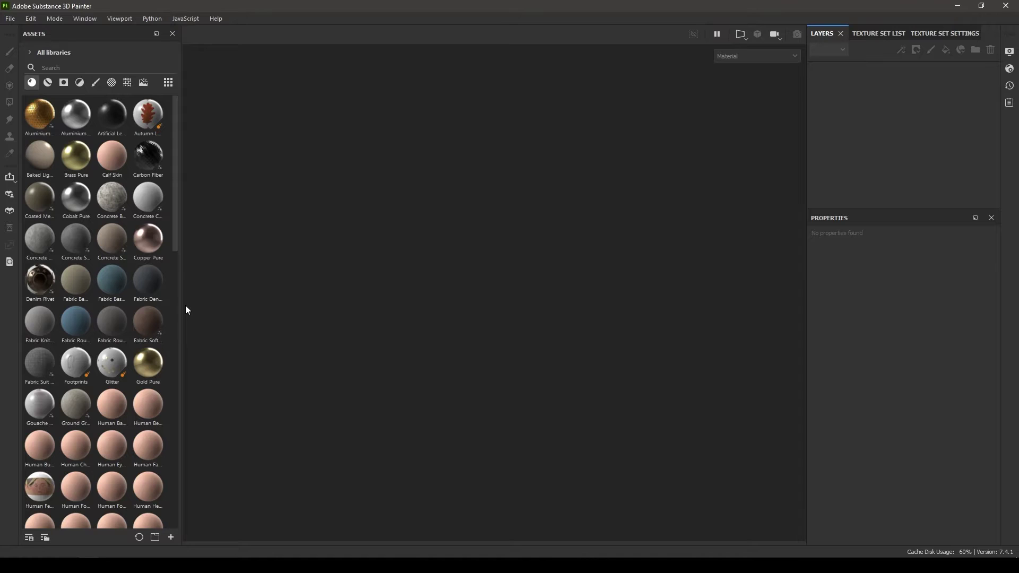
- Switch to Substance 3D Painter and create a new project from Chair.fbx in the Desktop's Chair folder
key("ctrl+n")
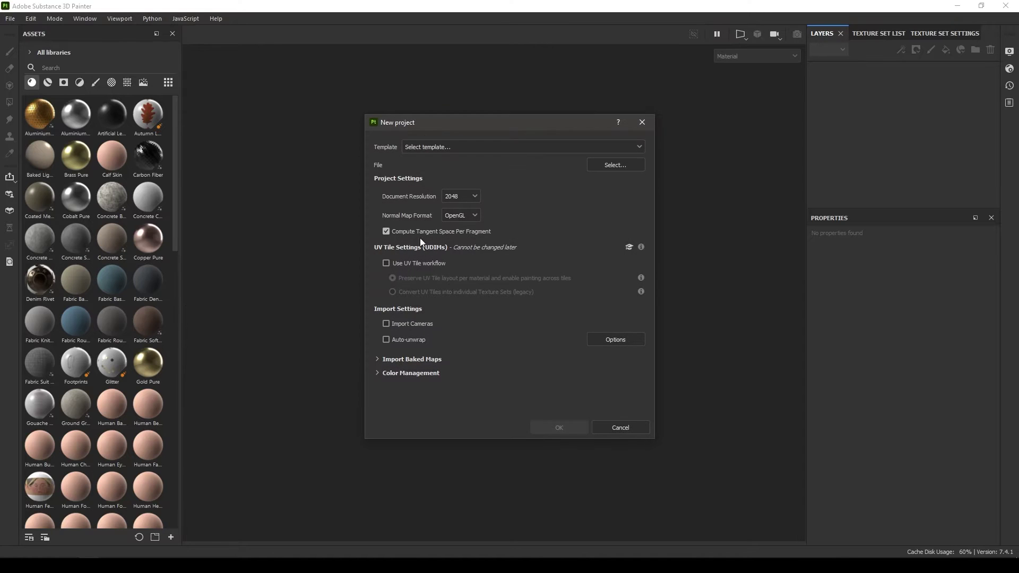
left_click(617, 164)
left_click(409, 221)
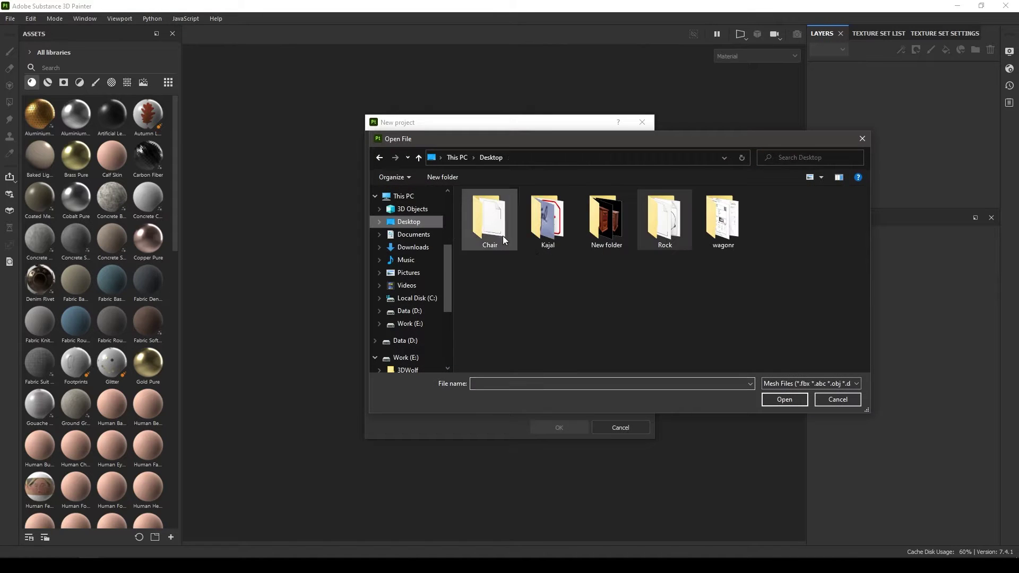
double_click(488, 240)
left_click(480, 223)
double_click(480, 223)
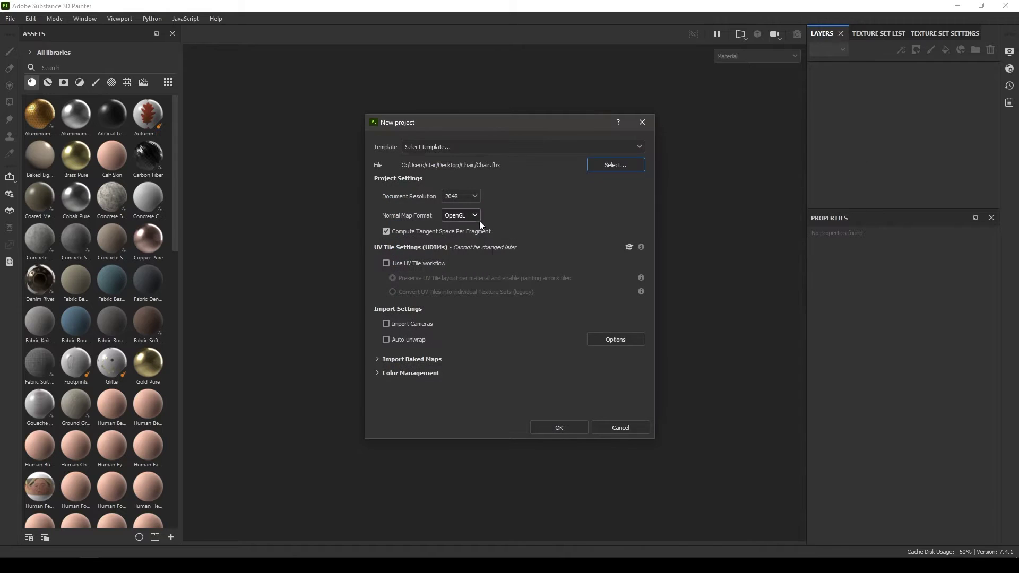
left_click(565, 428)
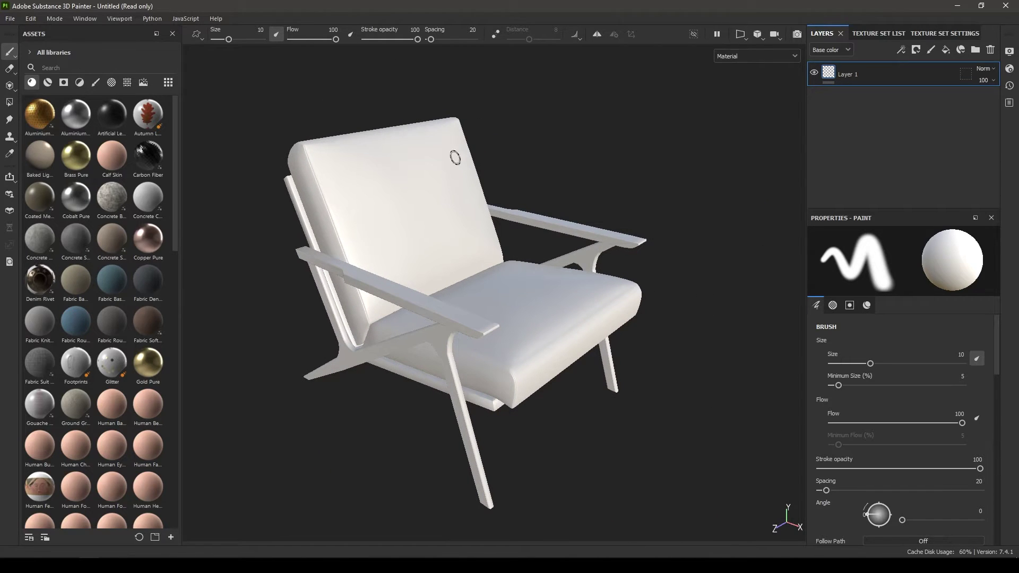
- Examine the project's texture sets, their layers and the texture set settings of the imported chair
left_click(894, 38)
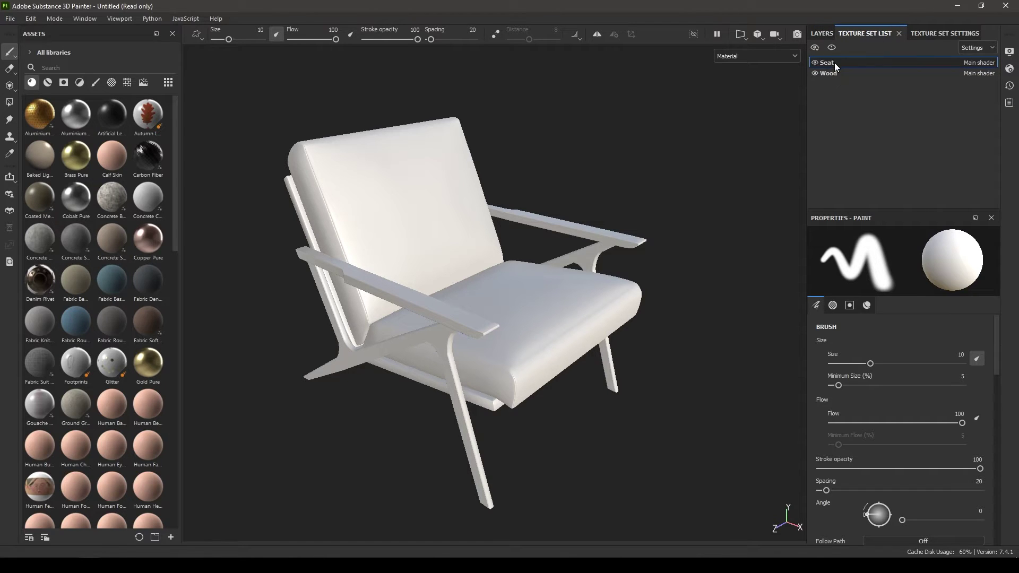
left_click(820, 37)
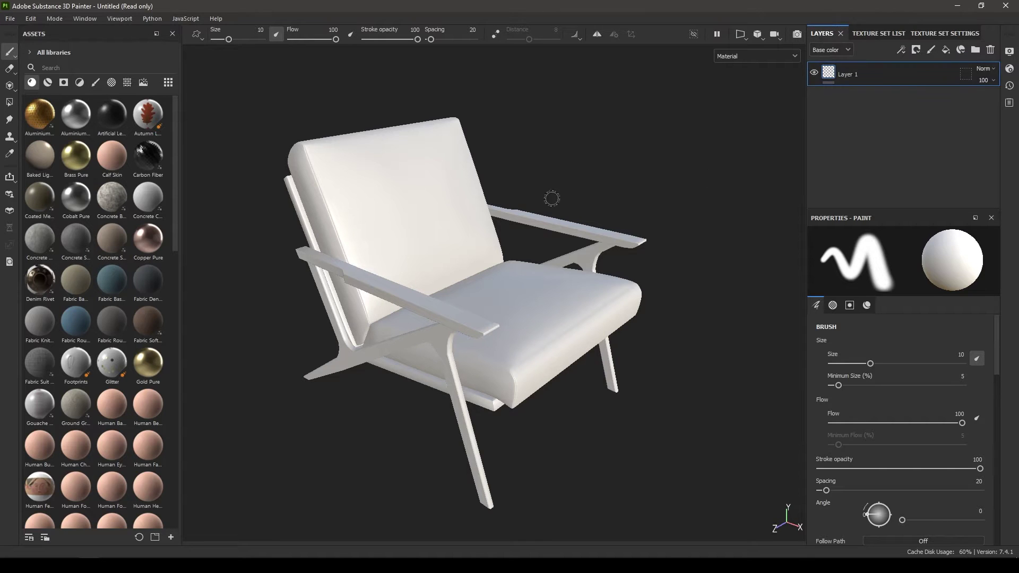
scroll(582, 196, "up", 1)
left_click(937, 33)
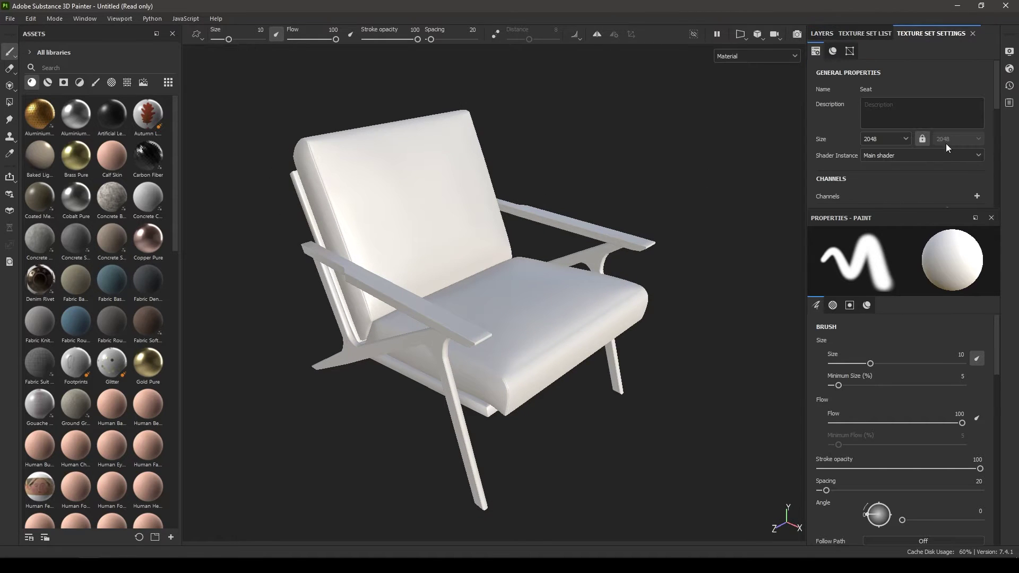
left_click(866, 33)
left_click(822, 33)
left_click(870, 33)
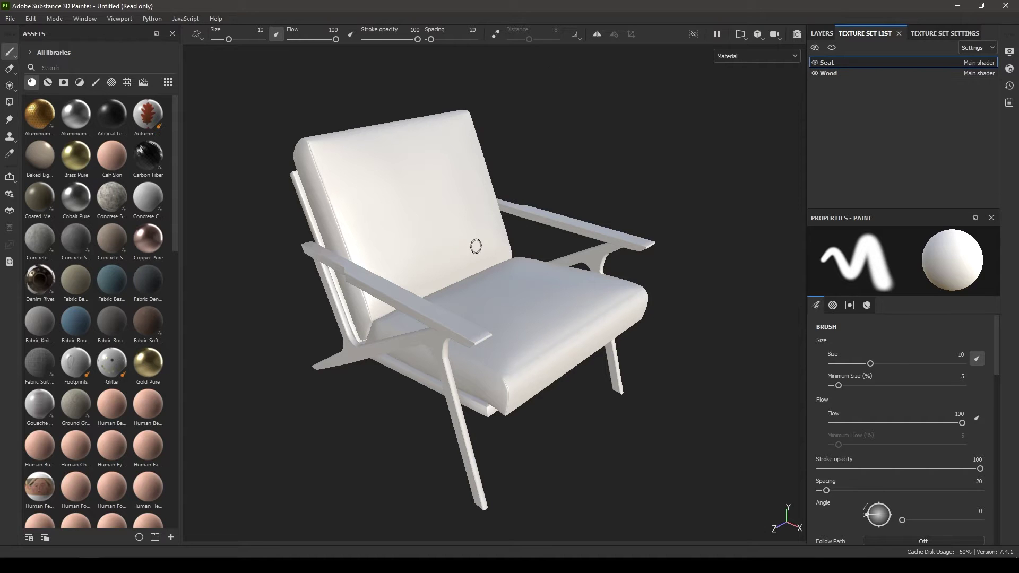
scroll(501, 287, "up", 2)
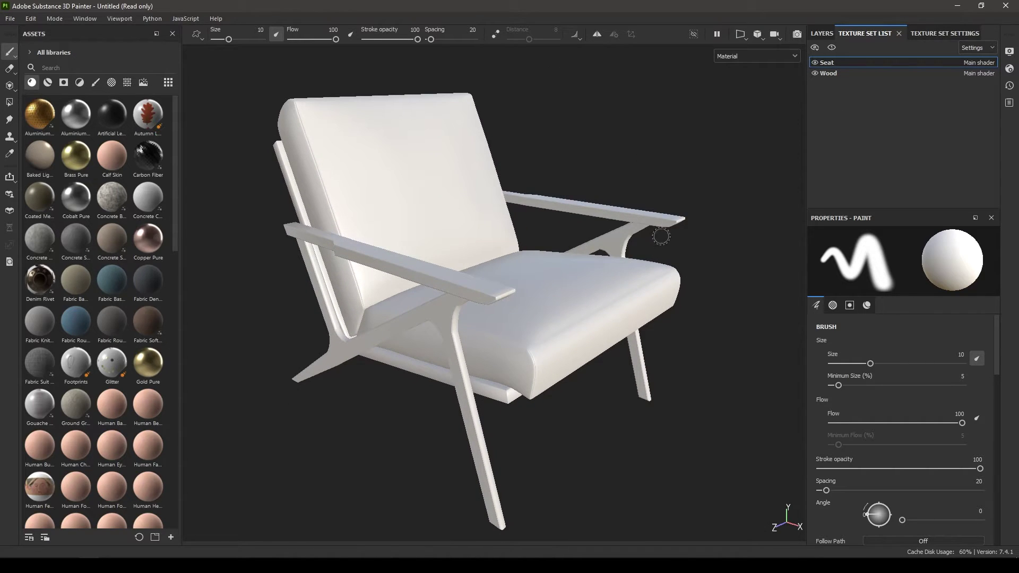
key("f")
- Add the Wood Rough material as a fill layer on the Wood texture set, beneath Layer 1
left_click(842, 75)
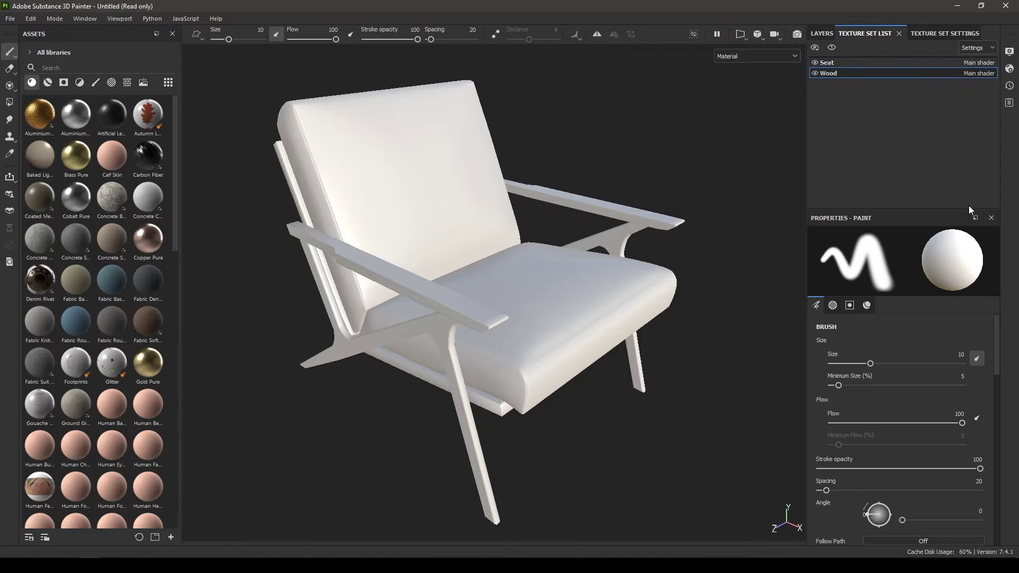
left_click(821, 34)
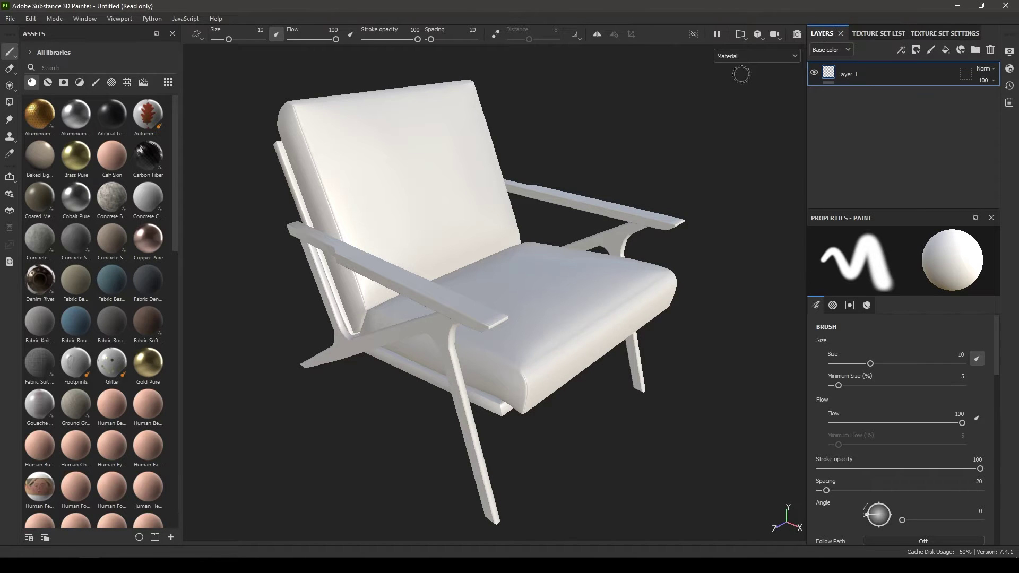
scroll(99, 327, "down", 10)
left_click_drag(40, 467, 871, 123)
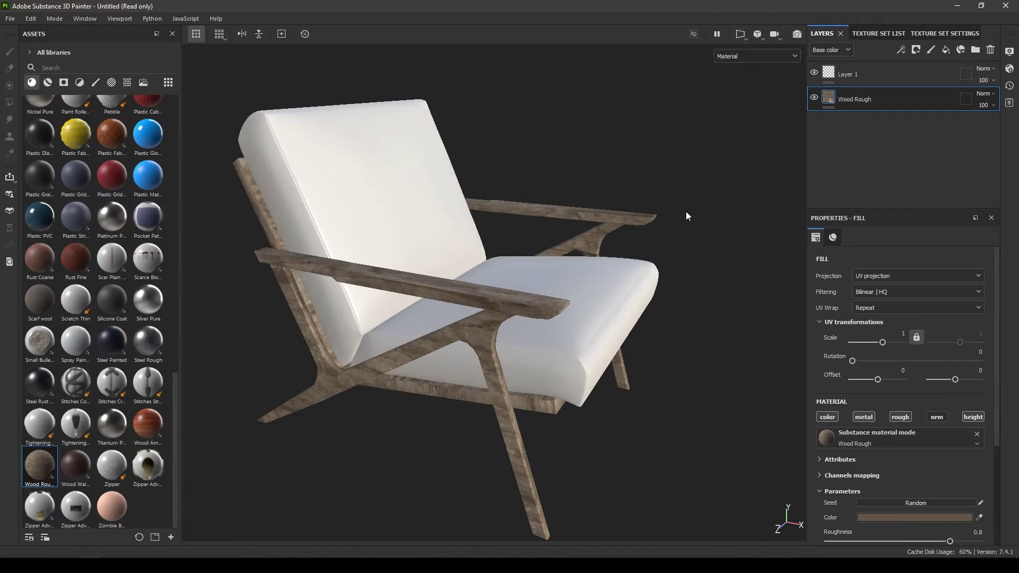
left_click_drag(550, 272, 523, 285, "alt")
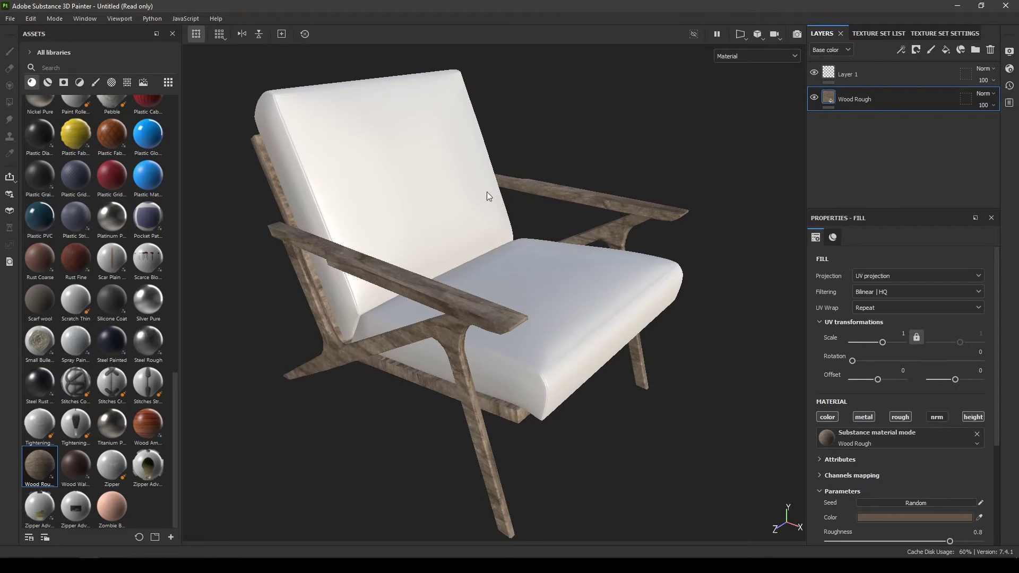
- Add the Fabric Suit Vintage material beneath Layer 1 on the Seat texture set and set its UV scale to 10.29
left_click(860, 33)
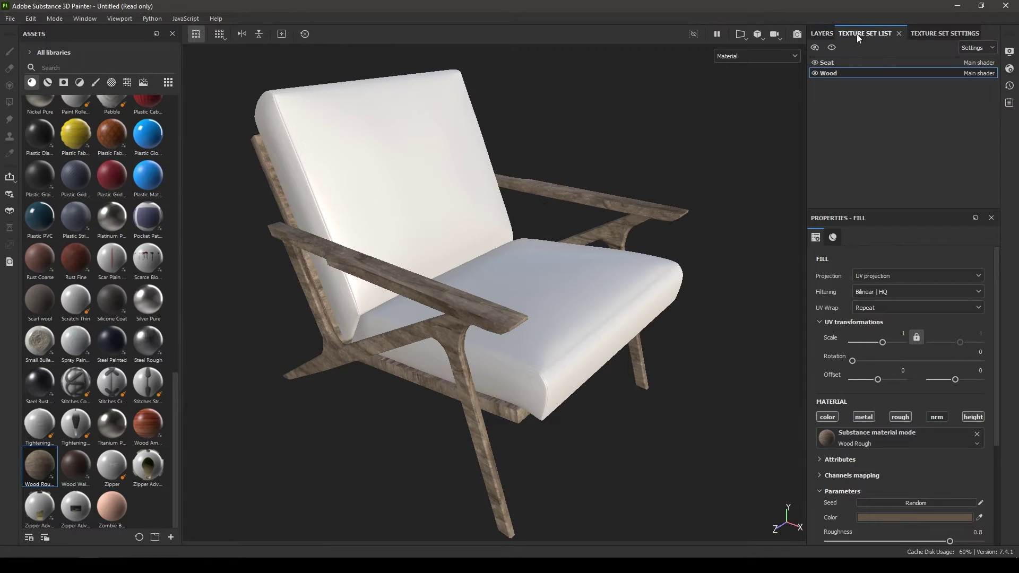
left_click(840, 63)
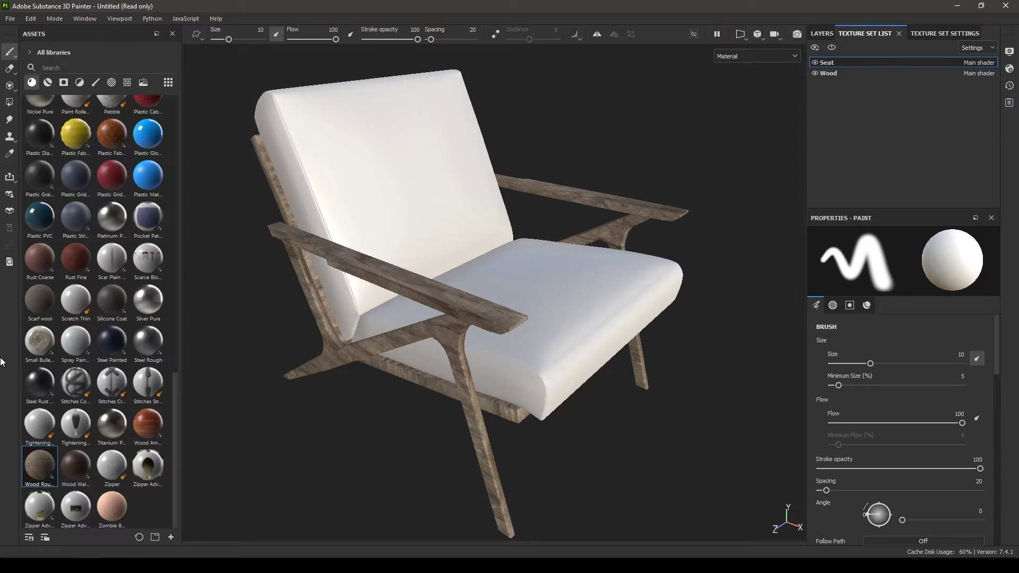
left_click(821, 33)
scroll(111, 342, "up", 15)
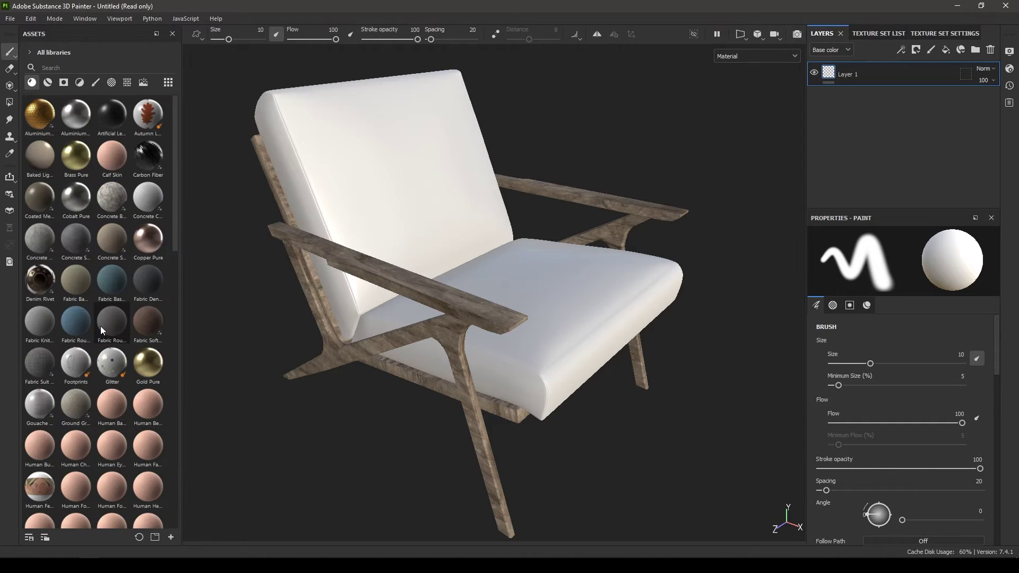
left_click_drag(39, 365, 855, 145)
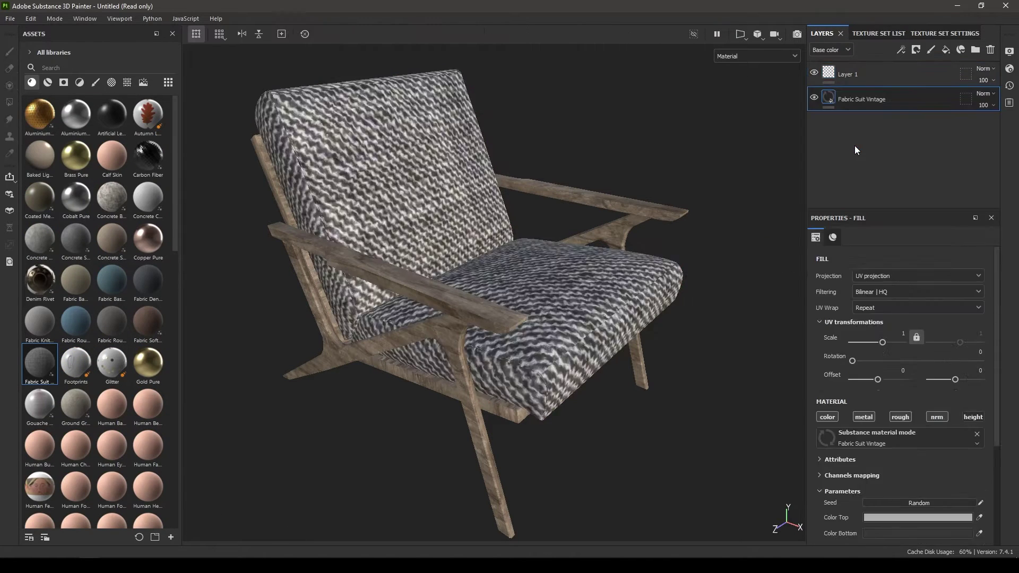
left_click_drag(884, 342, 888, 342)
left_click_drag(552, 297, 512, 297, "alt")
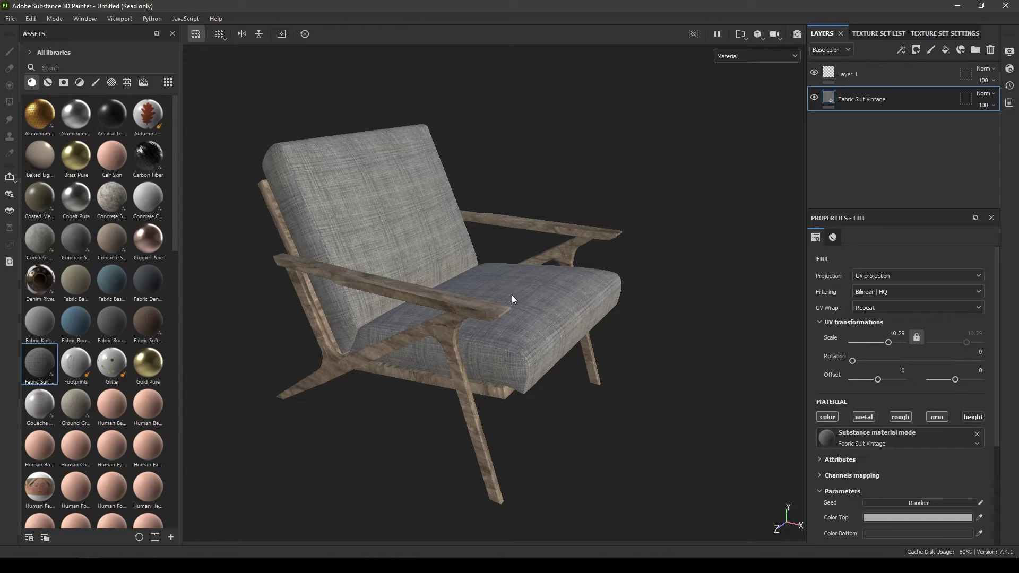
- Switch to Maya and duplicate the armchair mesh in place
left_click_drag(512, 295, 527, 295, "alt")
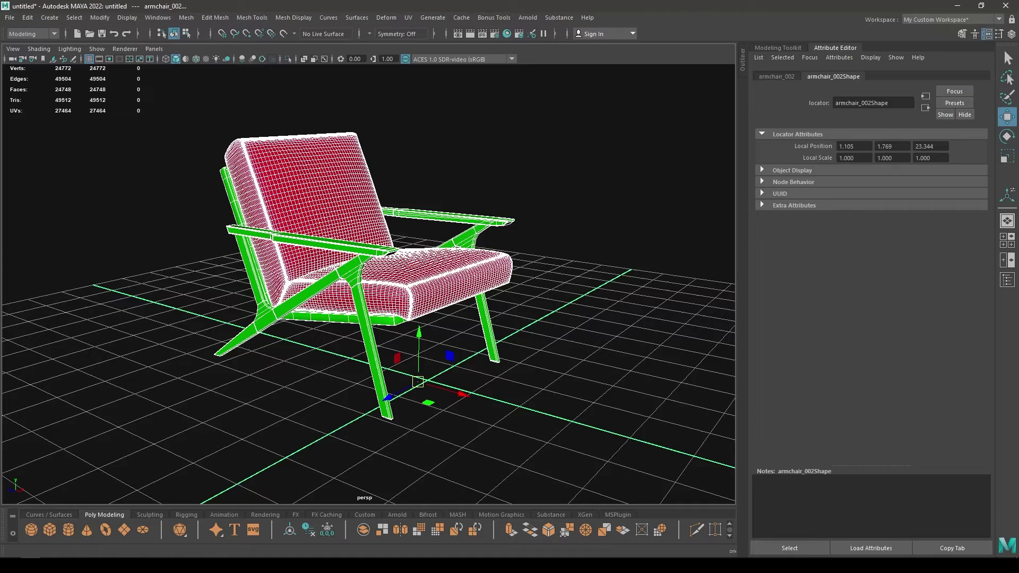
left_click(501, 292)
mouse_move(501, 291)
left_mouse_down("alt")
mouse_move(508, 313)
mouse_move(461, 233)
mouse_move(448, 278)
mouse_move(428, 229)
left_mouse_up("alt")
left_click_drag(489, 324, 455, 292, "alt")
left_click(455, 292)
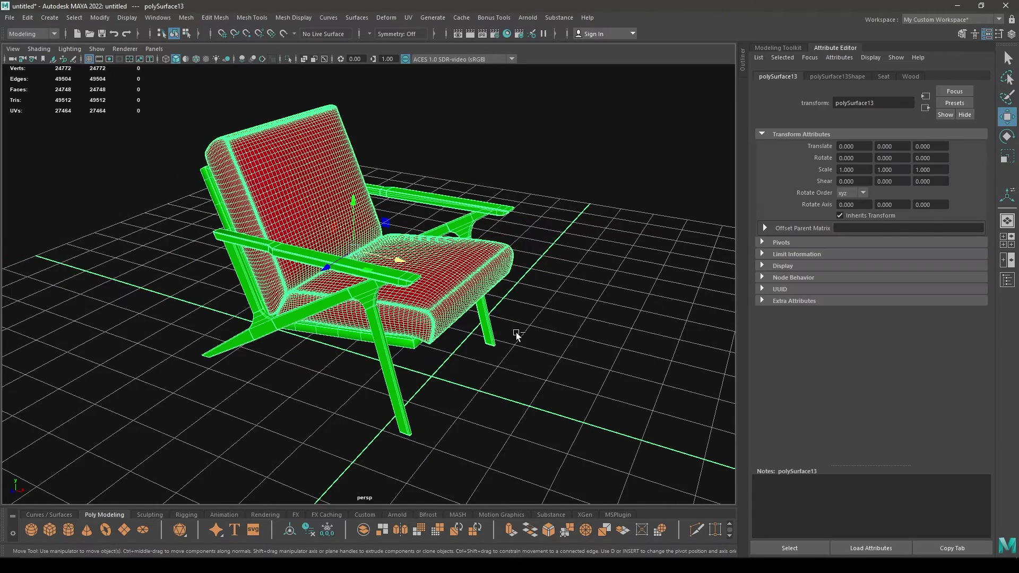
key("ctrl+d")
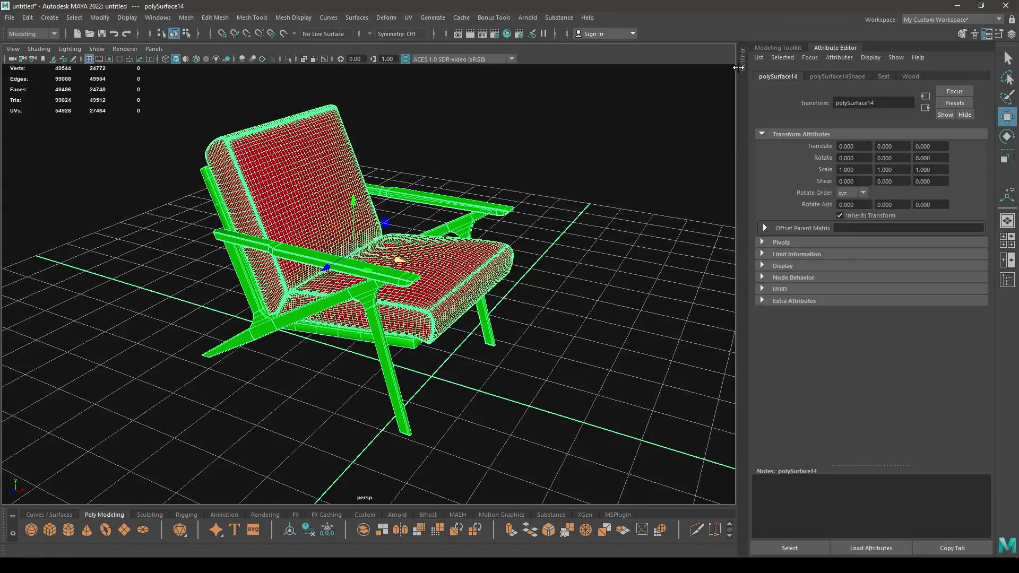
- Rename the duplicated chair mesh chair_1 and the original mesh chair_2 in the Outliner
left_click(740, 67)
double_click(664, 135)
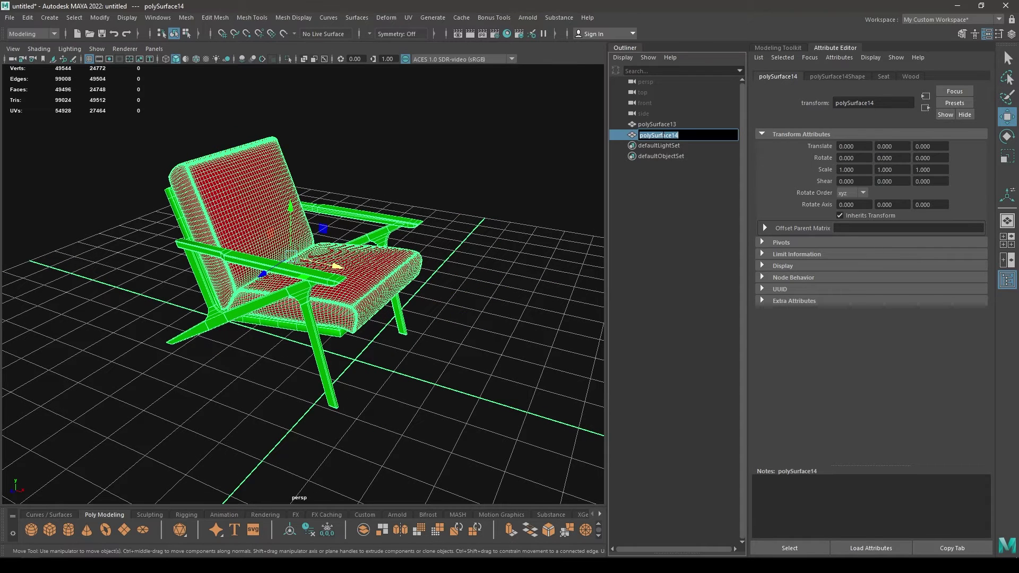
type("chair_1")
key("Return")
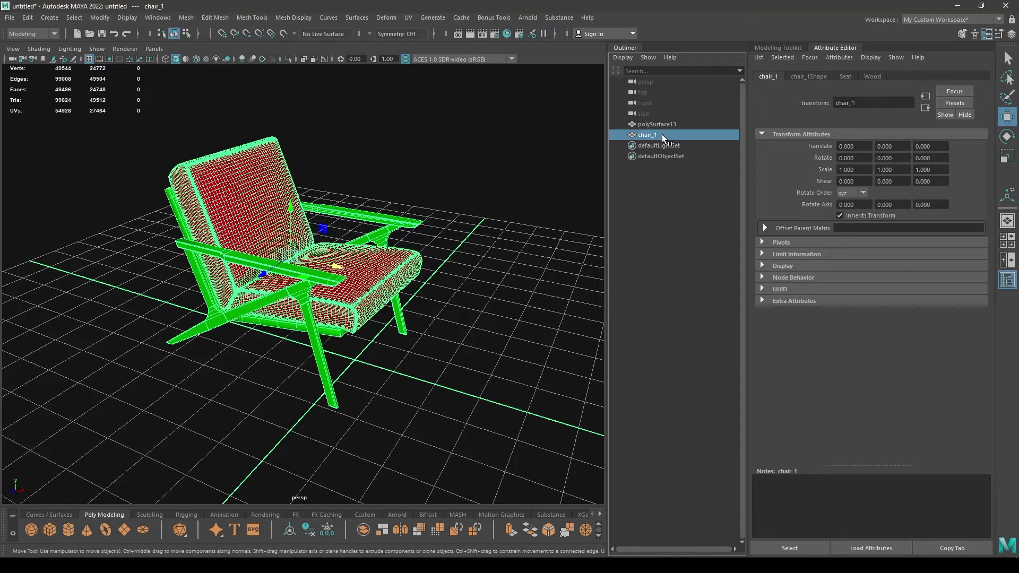
double_click(652, 125)
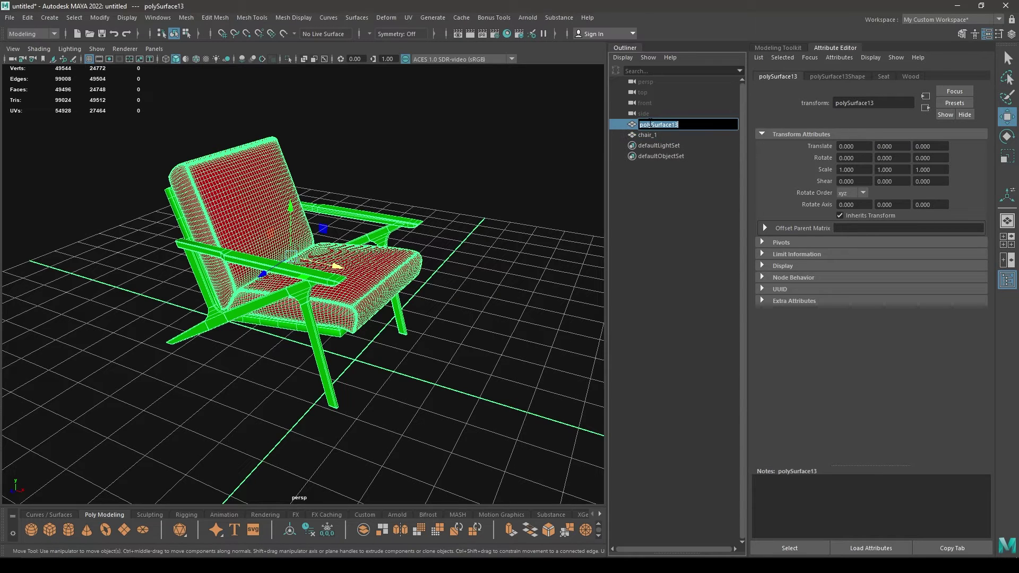
type("chair_2")
key("Return")
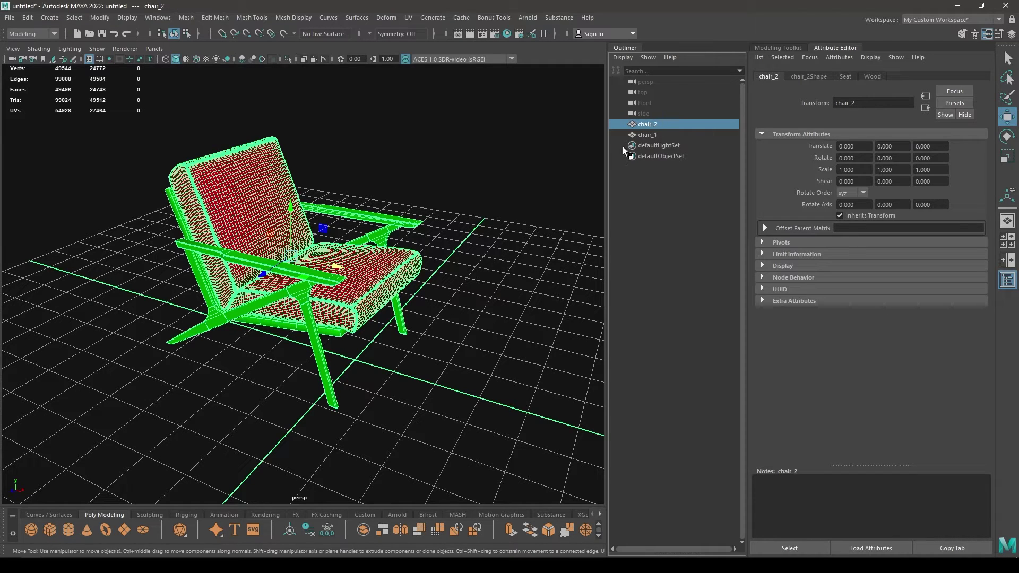
left_click(518, 238)
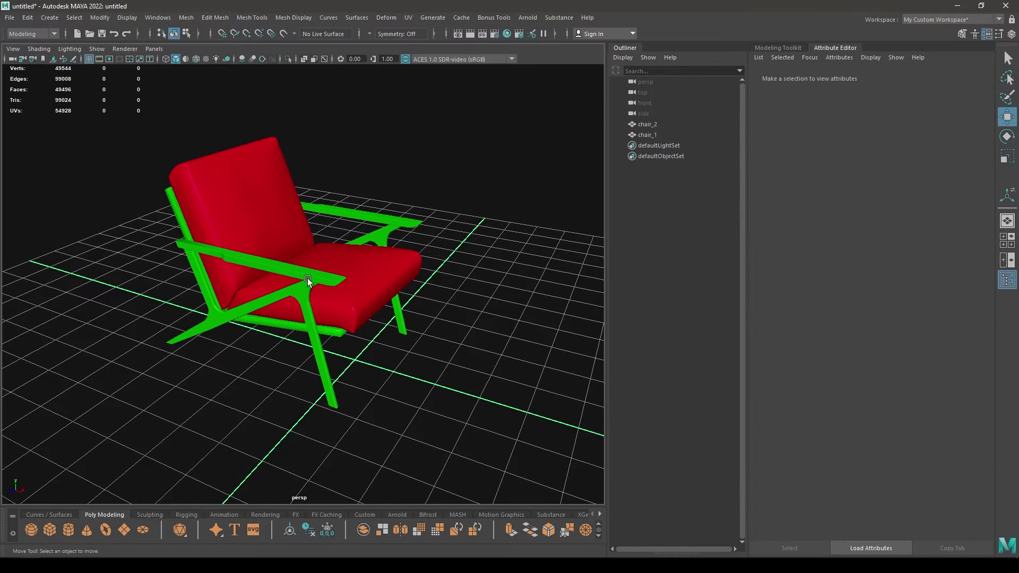
- Assign a new Blinn material to chair_1
left_click(661, 126)
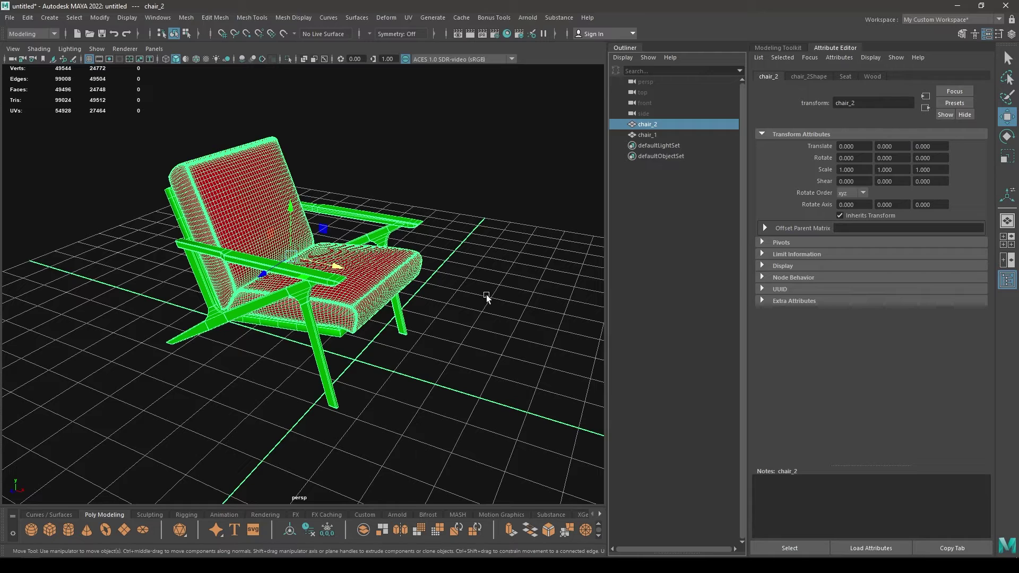
key("Down")
key("F6")
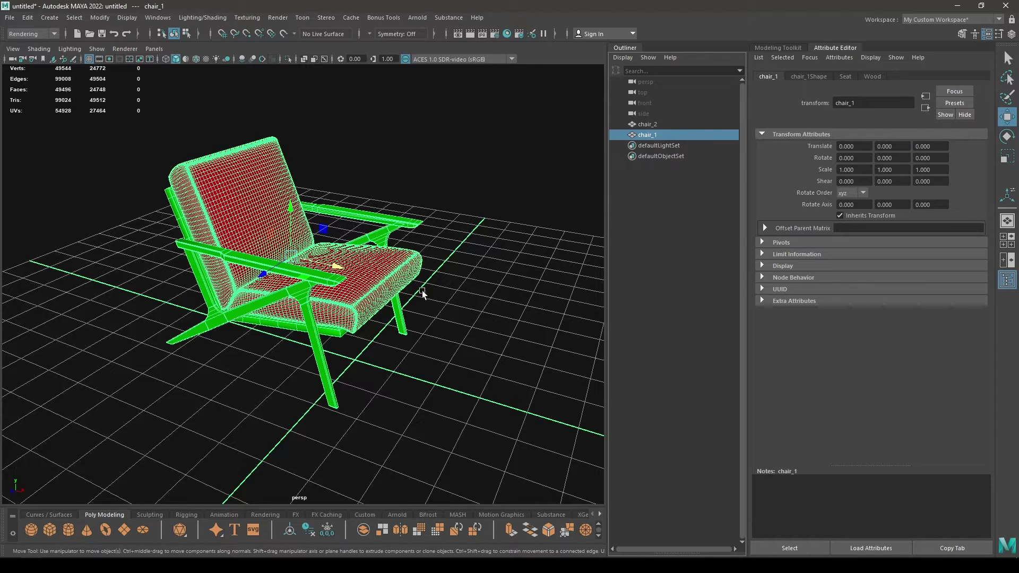
right_click_drag(444, 243, 531, 475)
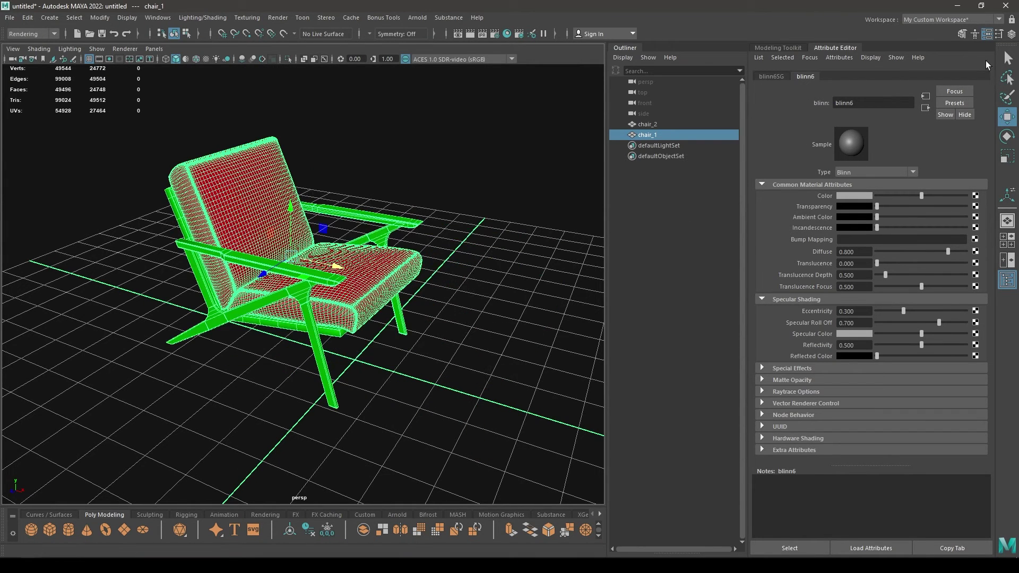
- Switch to the UV Editing workspace and lay out all of chair_1's UVs within the 0 to 1 UV space
left_click(934, 19)
left_click(926, 100)
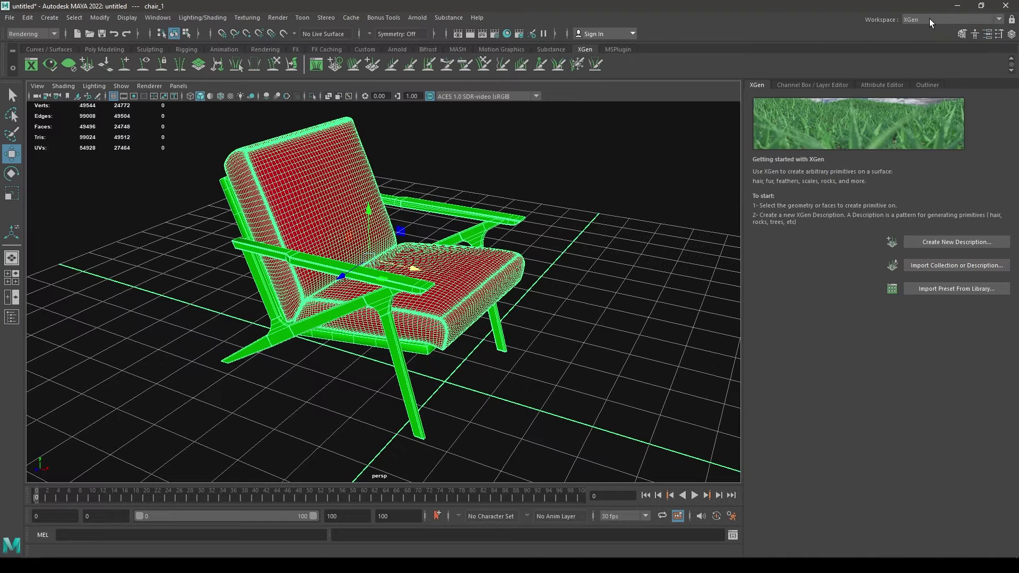
left_click(930, 19)
left_click(931, 100)
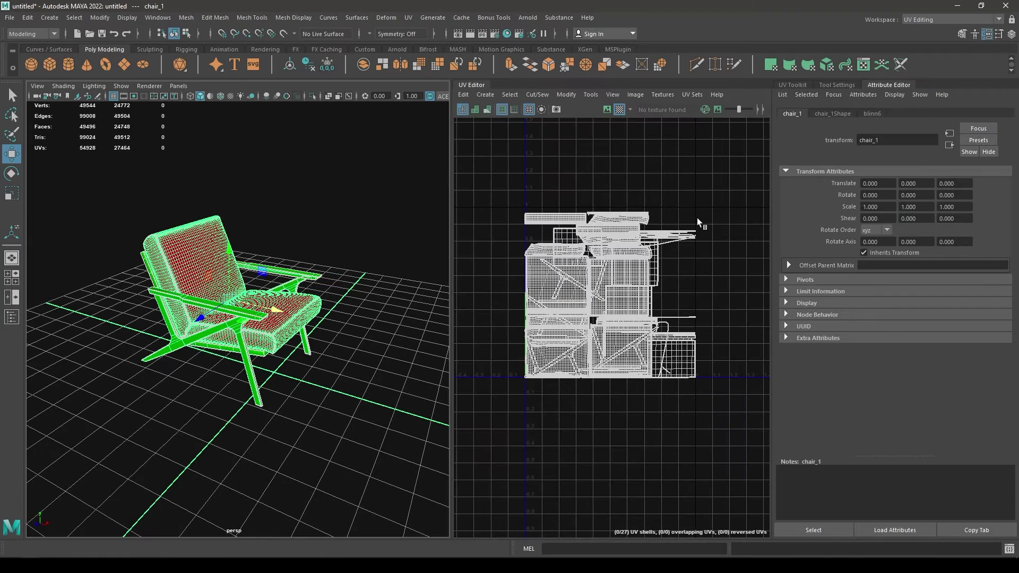
right_click_drag(680, 194, 621, 169)
left_click_drag(497, 182, 712, 393)
right_click_drag(599, 135, 494, 145, "shift")
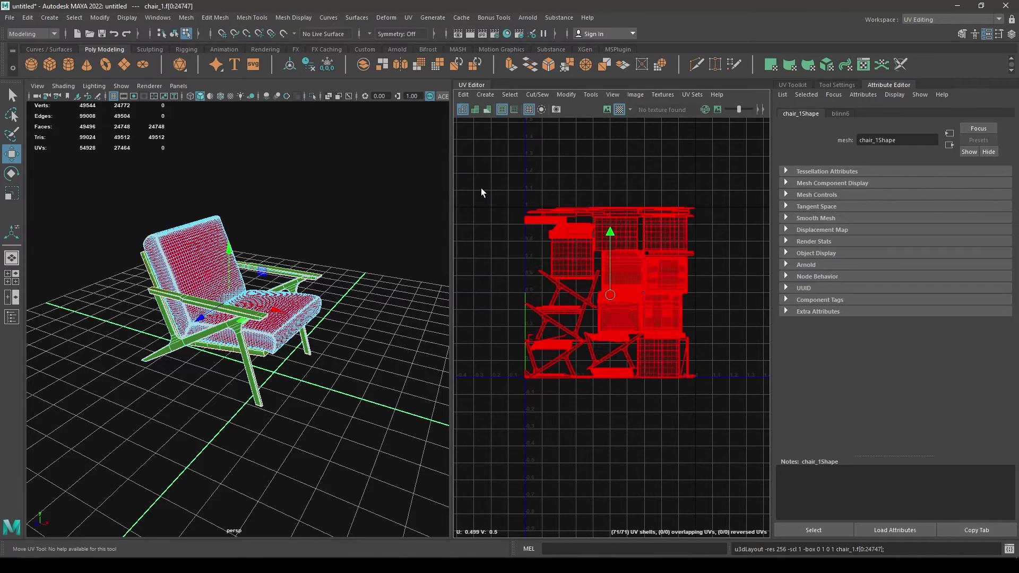
key("f")
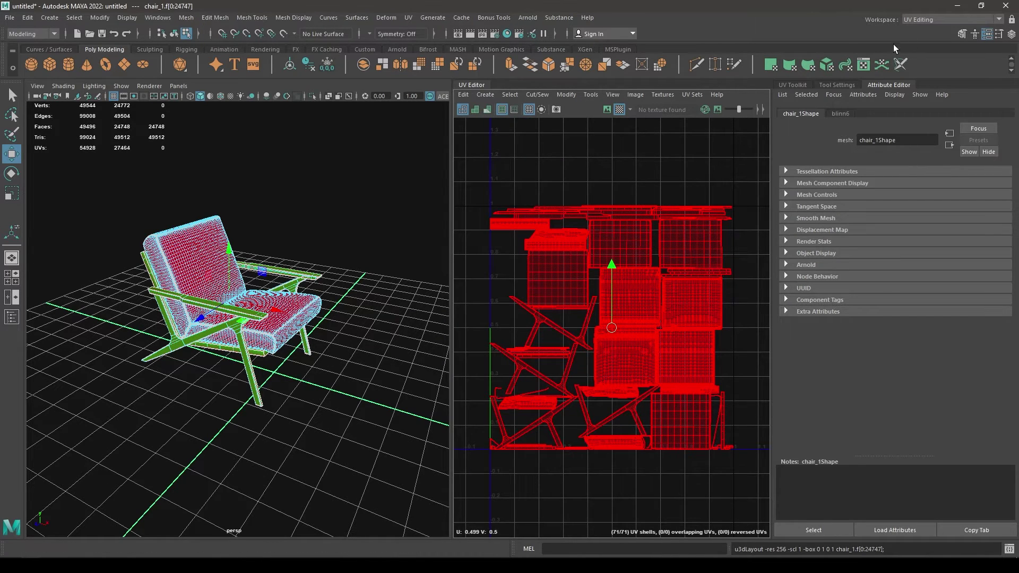
- Return to My Custom Workspace and switch chair_1 from component back to object selection
left_click(953, 18)
left_click(950, 31)
right_click_drag(415, 215, 468, 193)
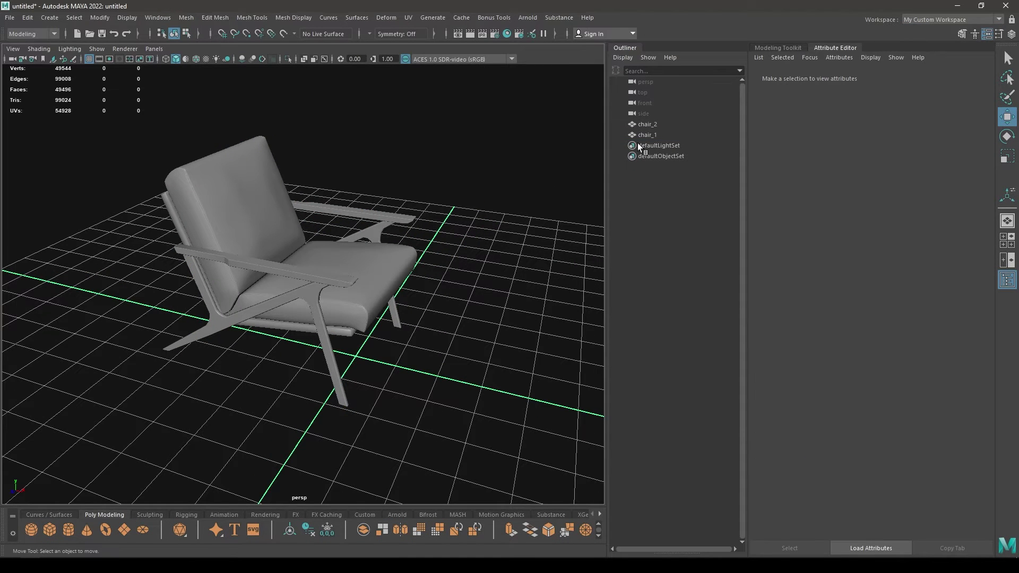
- Open the Rendering Transfer Maps tool with chair_1 as the target mesh
left_click(648, 136)
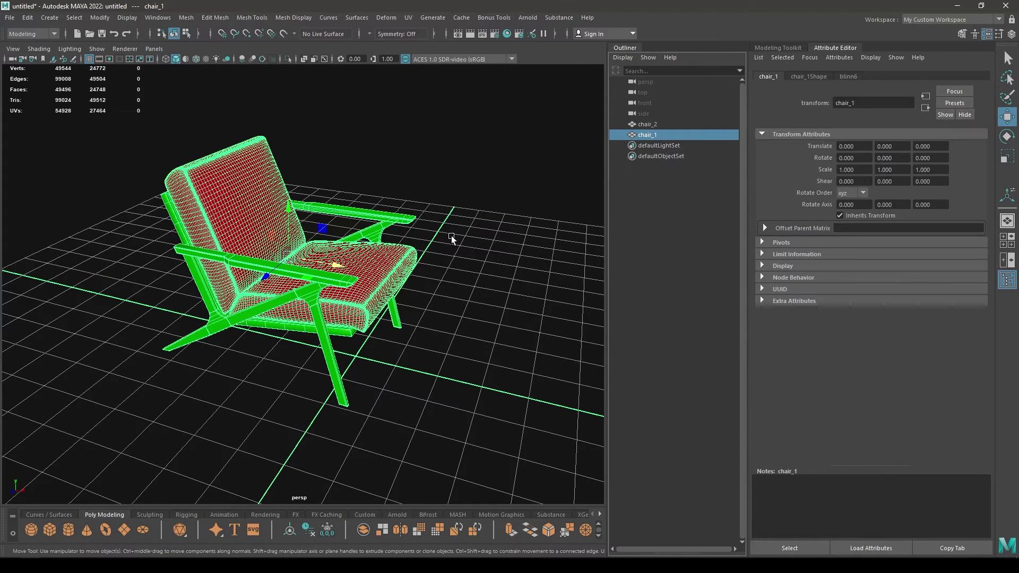
left_click(41, 33)
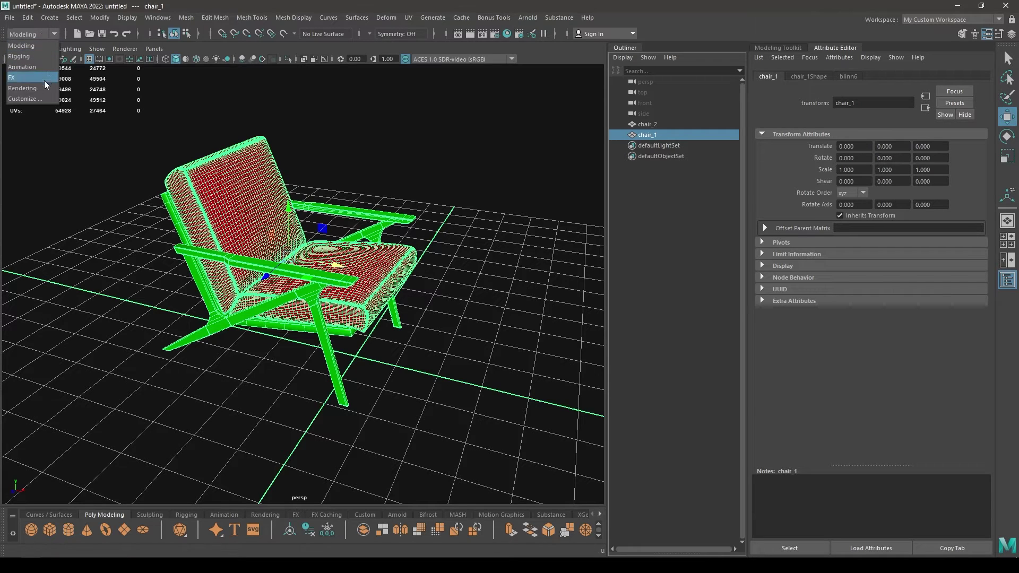
left_click(44, 85)
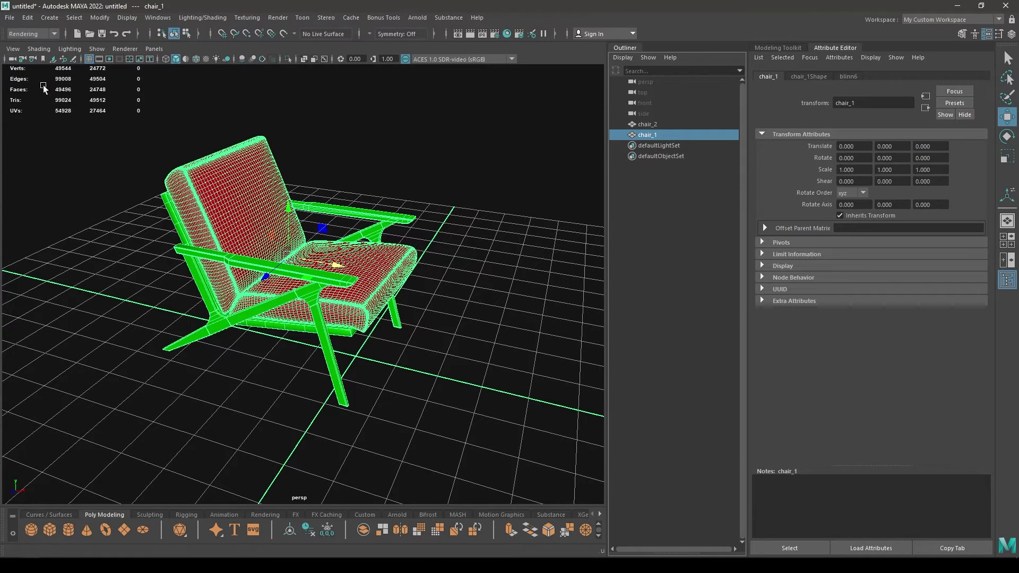
left_click(196, 19)
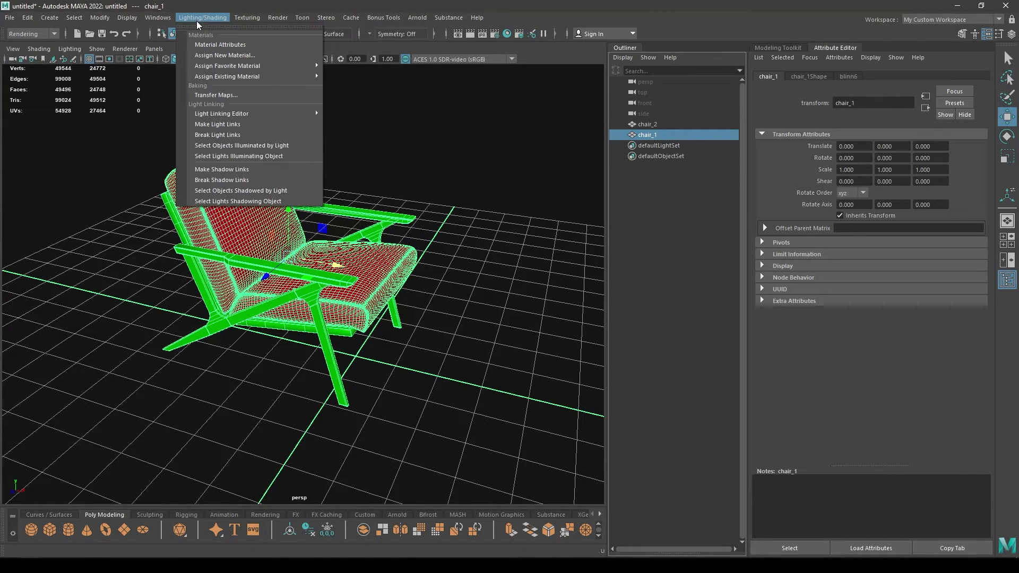
left_click(266, 95)
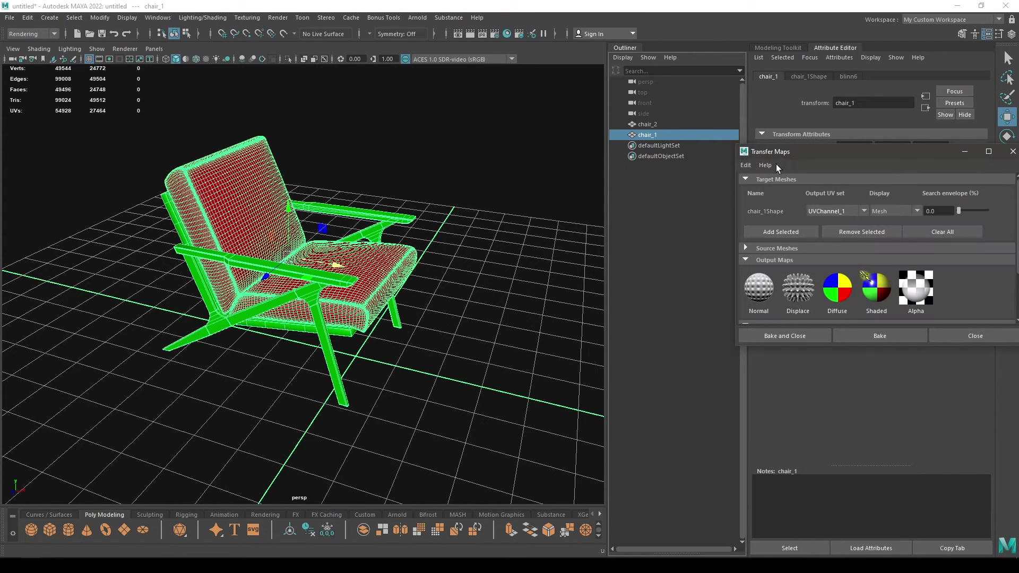
left_click_drag(769, 151, 770, 144)
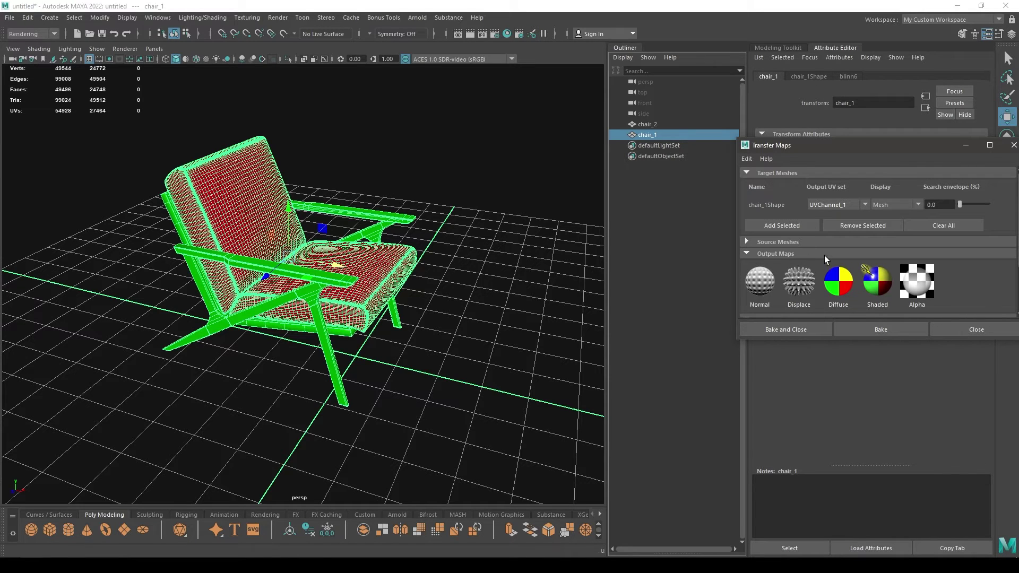
- Add chair_2 as the source mesh for the map transfer
left_click(781, 241)
left_click(648, 125)
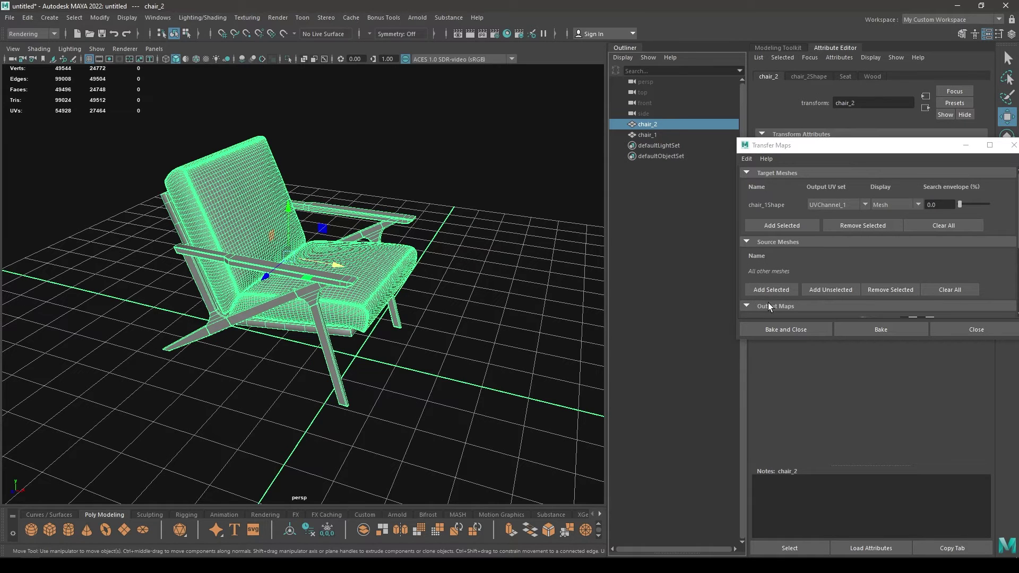
left_click(775, 290)
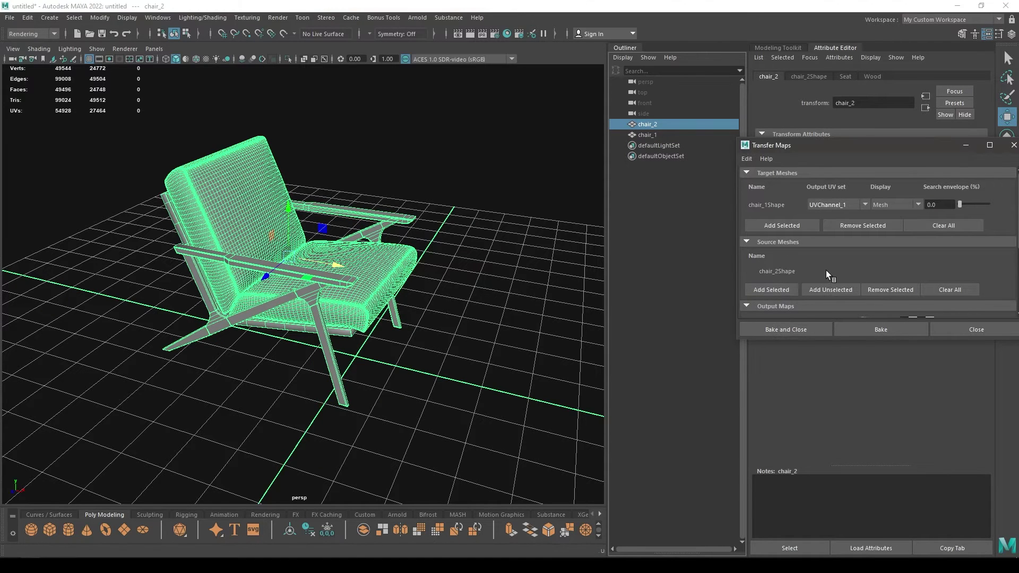
- Add a diffuse output map named colorid in the Desktop's Chair folder, with PNG as the file format
scroll(827, 273, "down", 3)
left_click(828, 273)
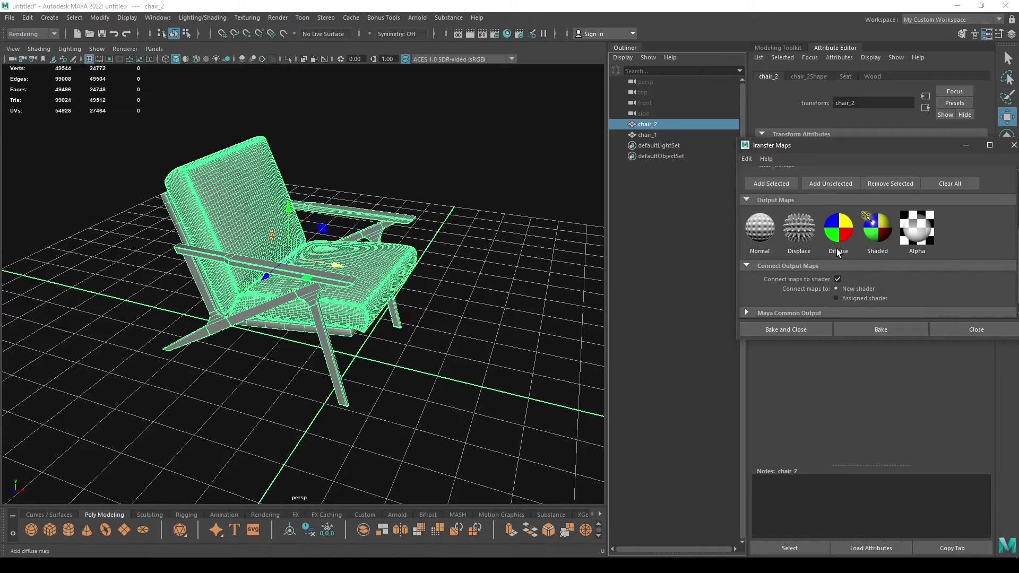
scroll(858, 273, "down", 3)
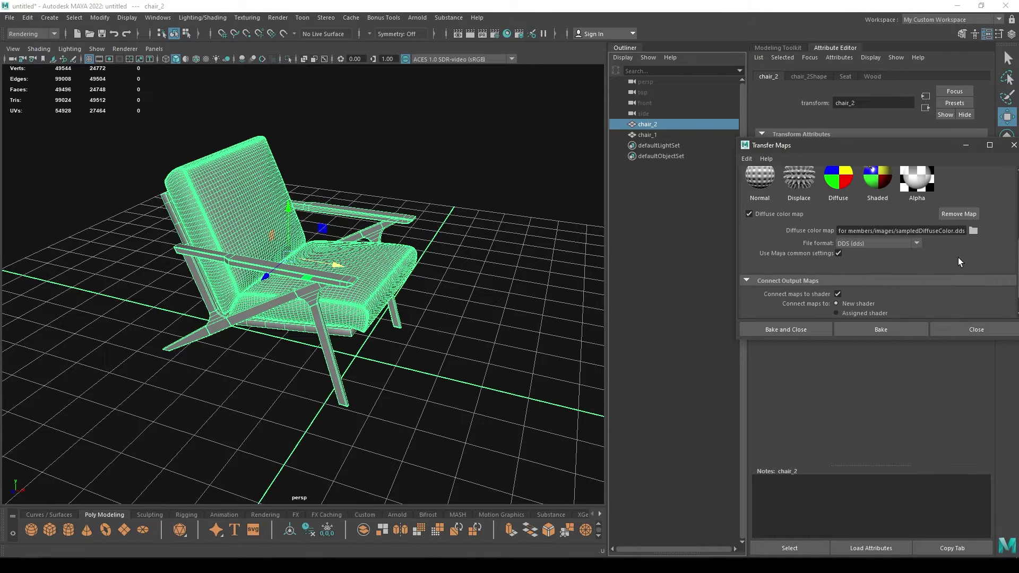
left_click(973, 230)
left_click(251, 110)
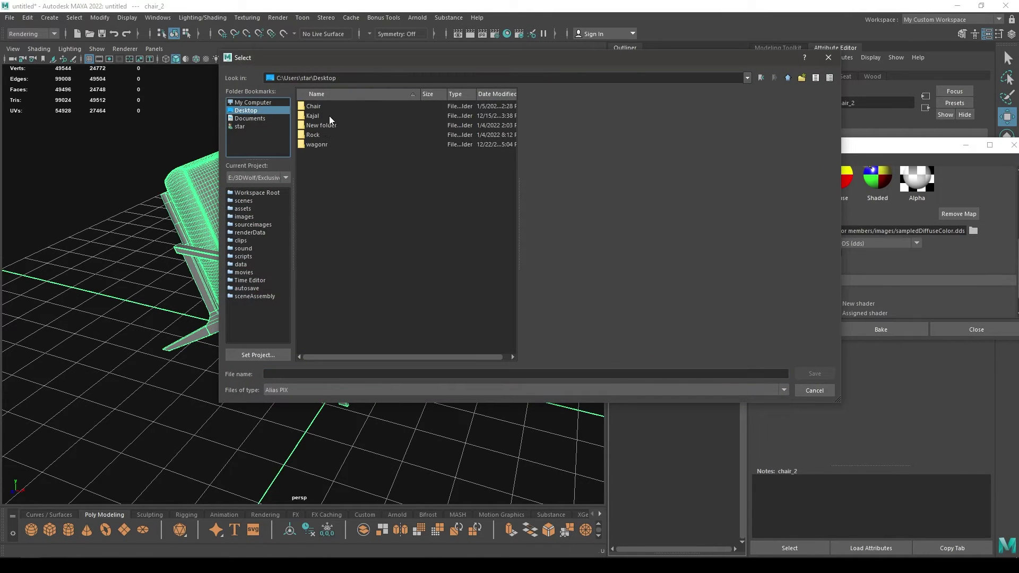
double_click(326, 110)
left_click(379, 373)
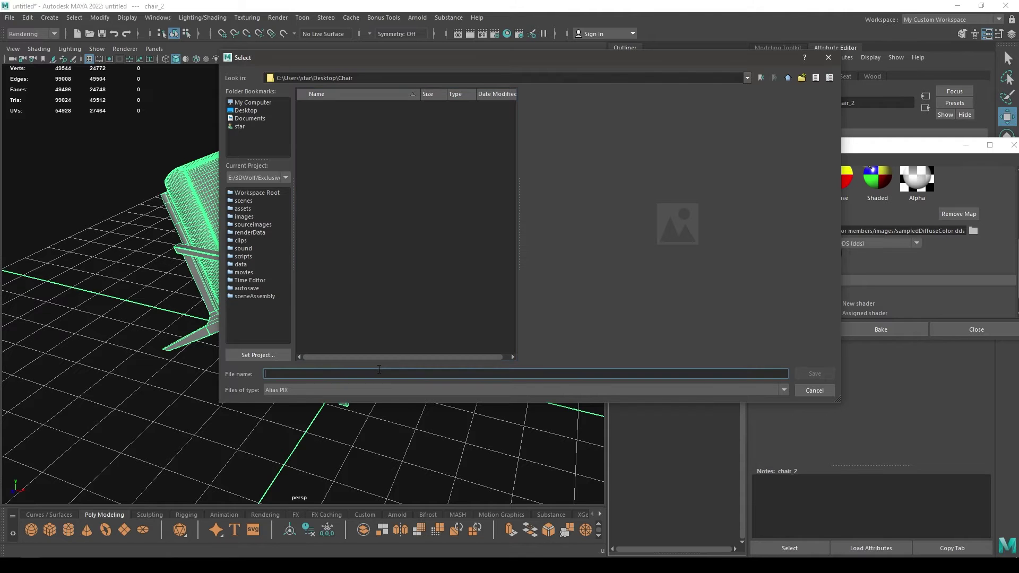
type("colorid")
key("Return")
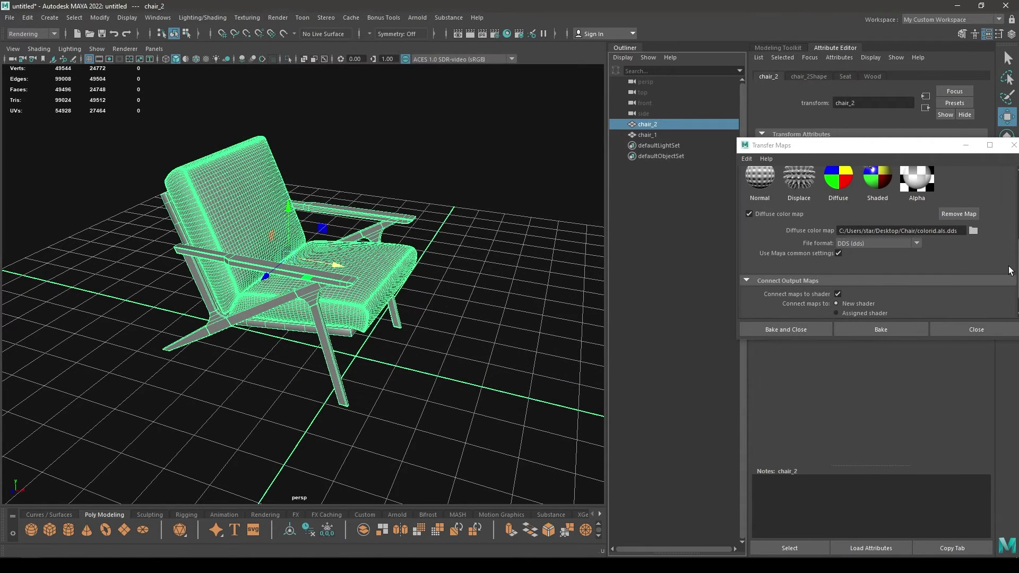
left_click(877, 245)
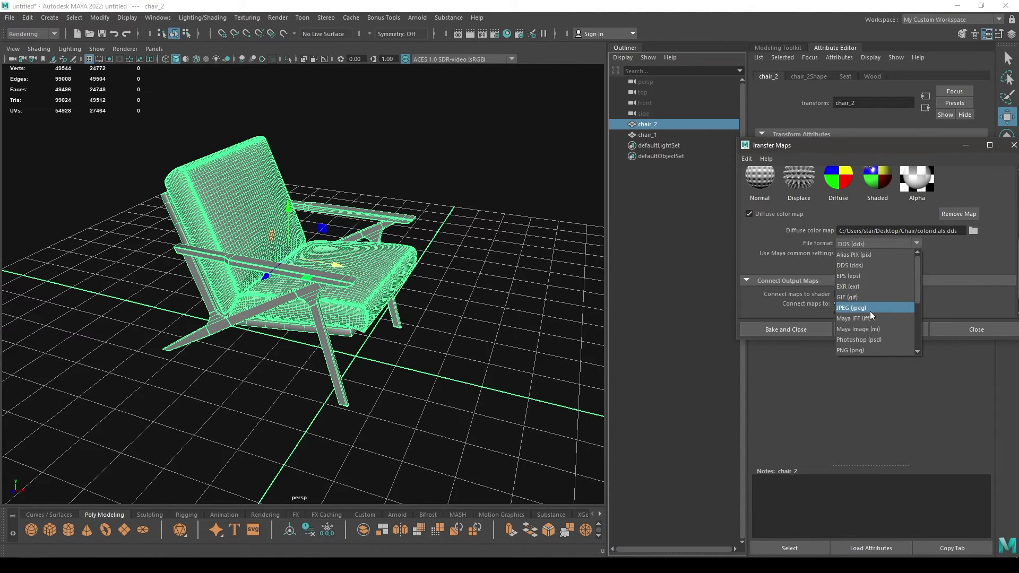
left_click(858, 349)
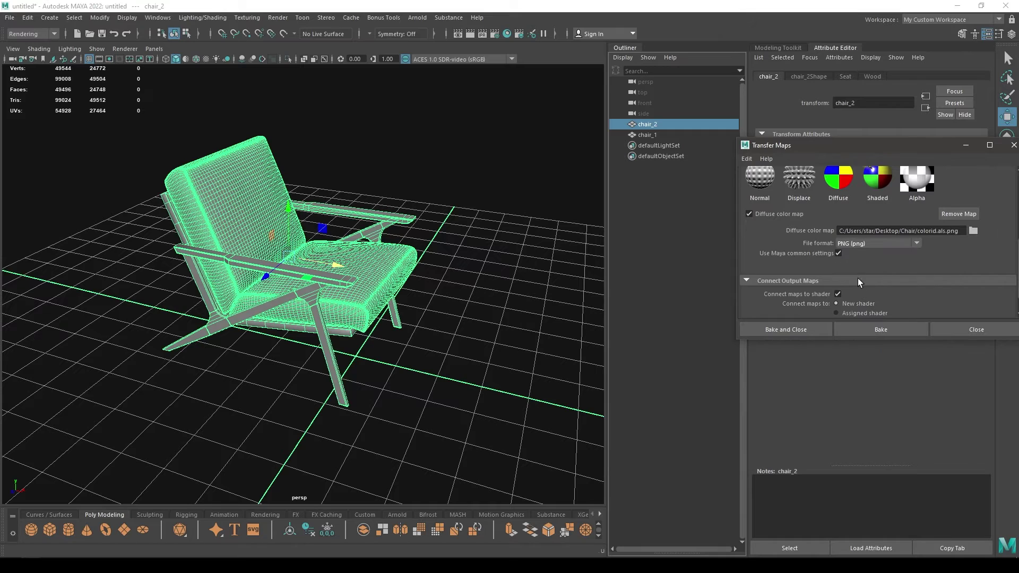
- Set the common output map size to 1024 by 1024 and the sampling quality to Medium (4x4)
scroll(860, 281, "down", 2)
left_click(784, 299)
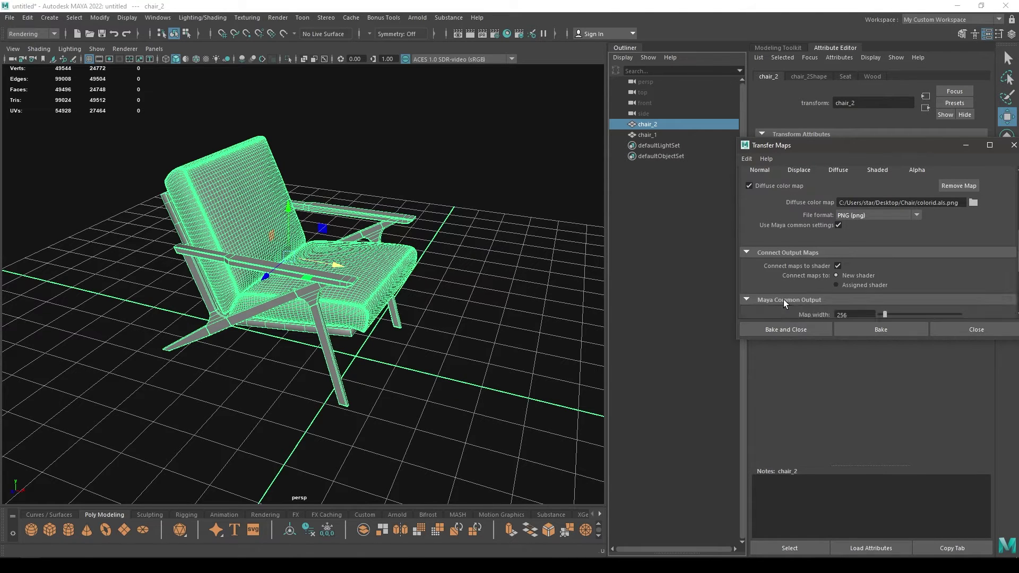
scroll(779, 286, "down", 8)
left_click_drag(885, 190, 890, 187)
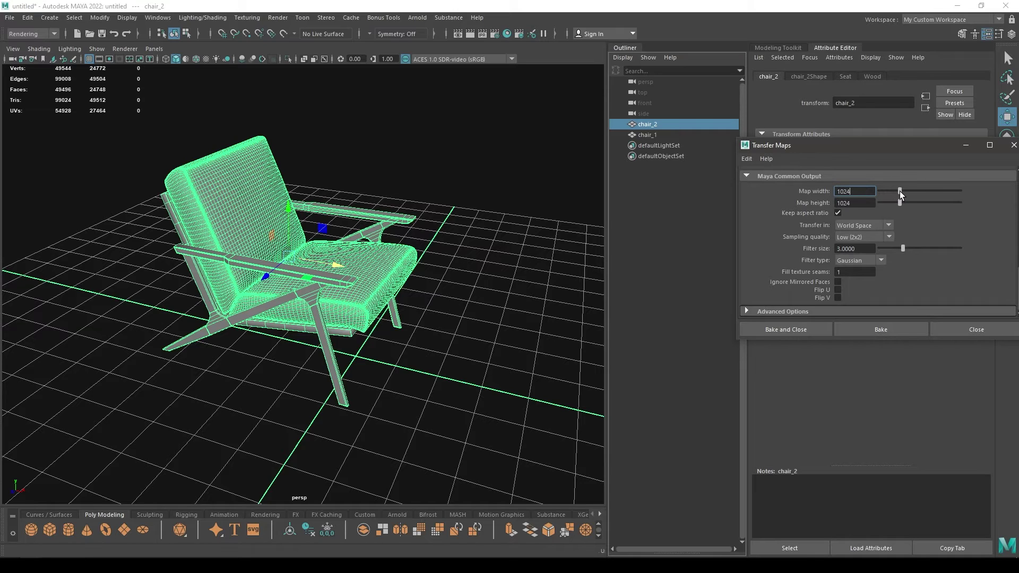
left_click(865, 236)
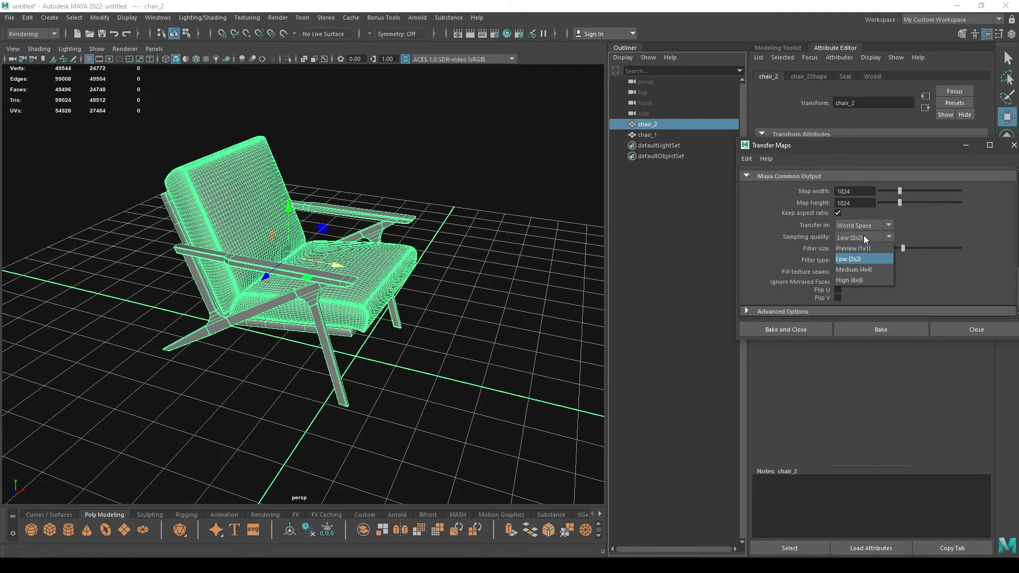
left_click(876, 260)
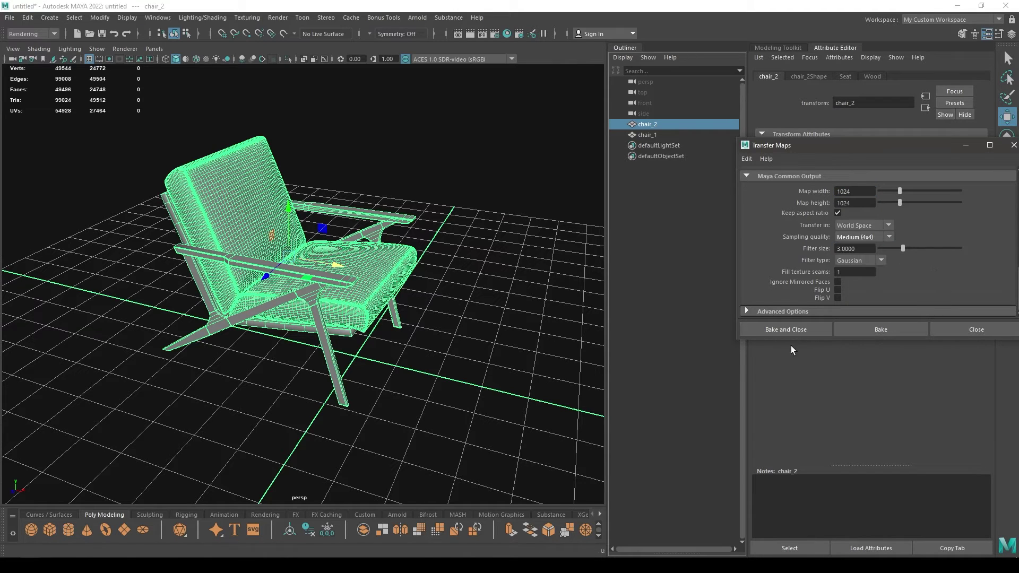
- Bake the transfer map, close the tool, and open the resulting colorid image from the Chair folder
left_click(800, 330)
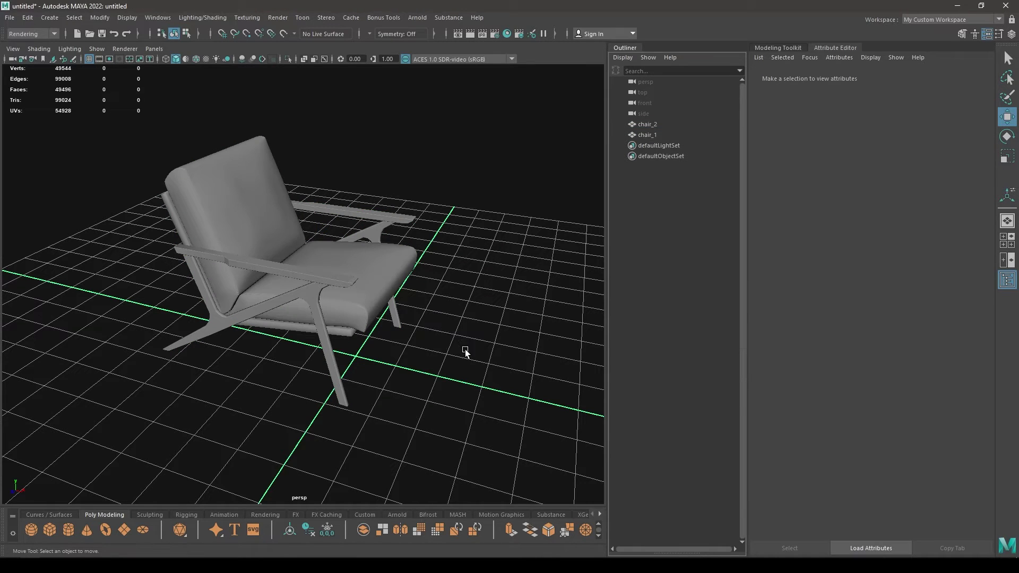
mouse_move(98, 456)
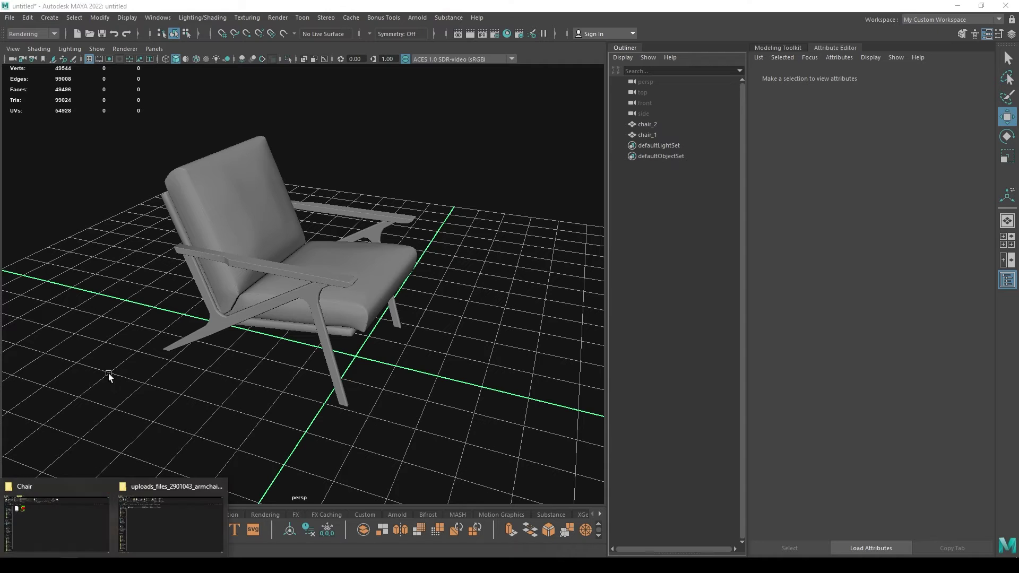
left_click(93, 492)
double_click(168, 142)
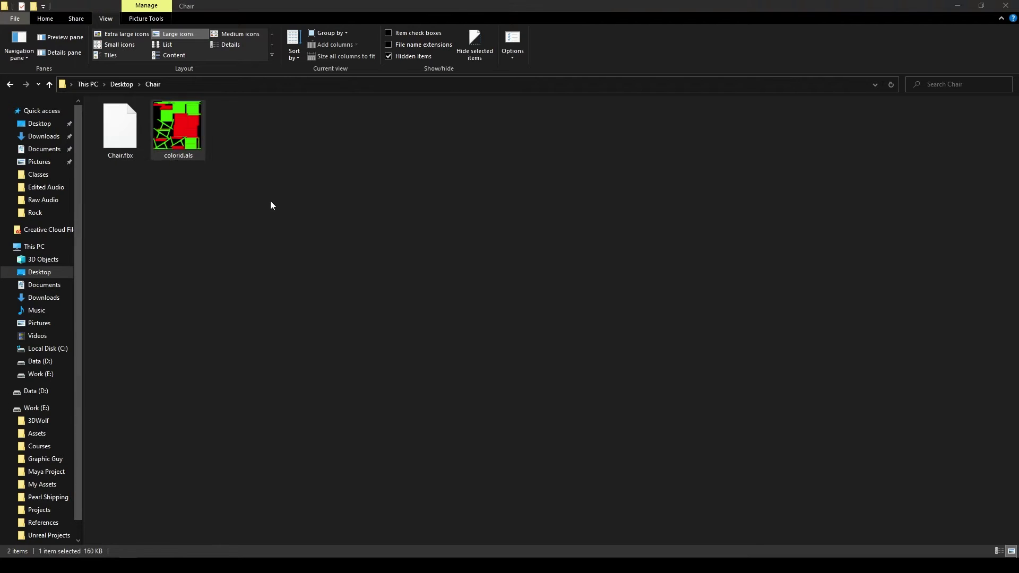
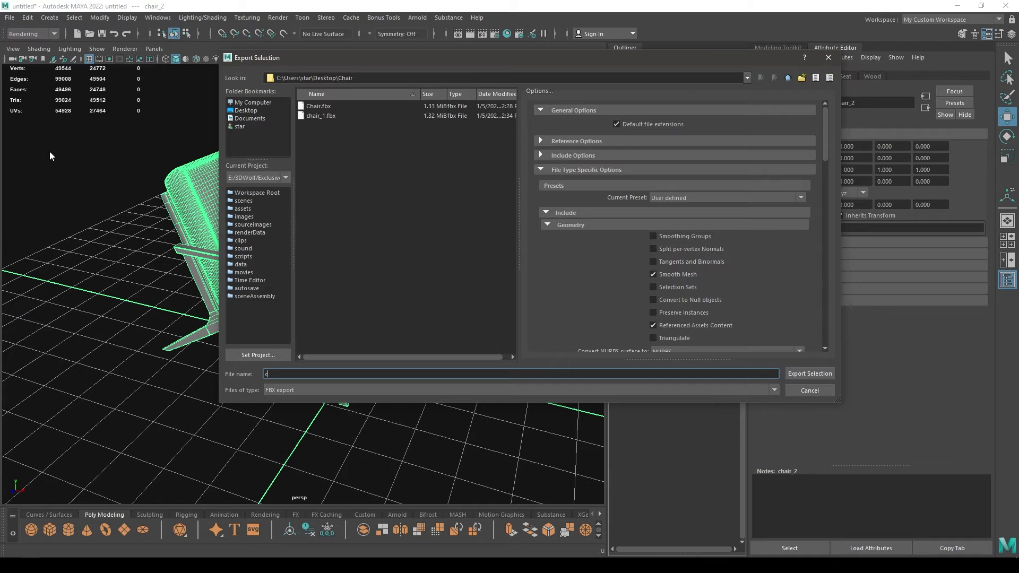
- Export the selected chair as chair_2.fbx to the Desktop's Chair folder, and switch to Substance 3D Painter
key("Return")
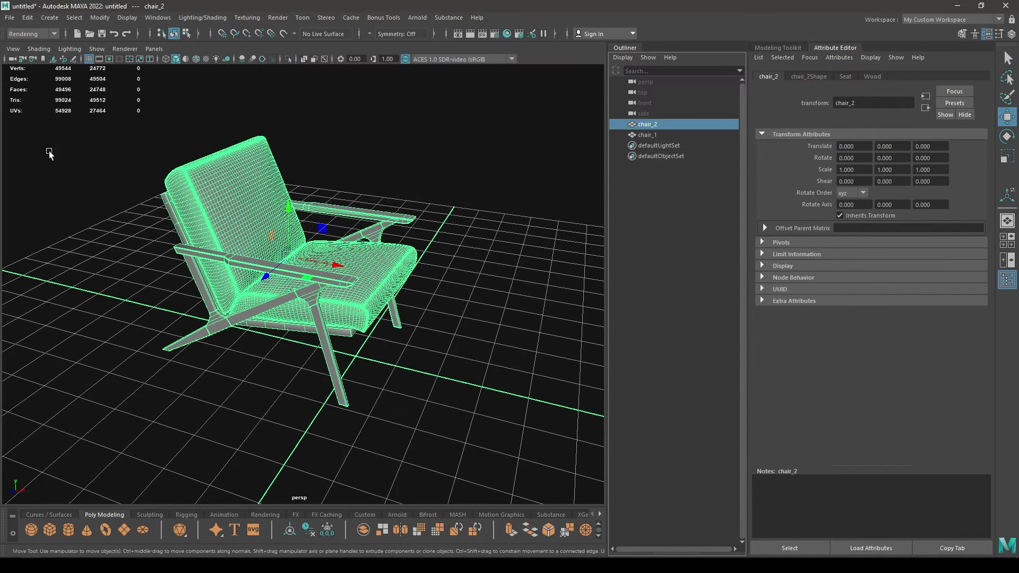
mouse_move(89, 565)
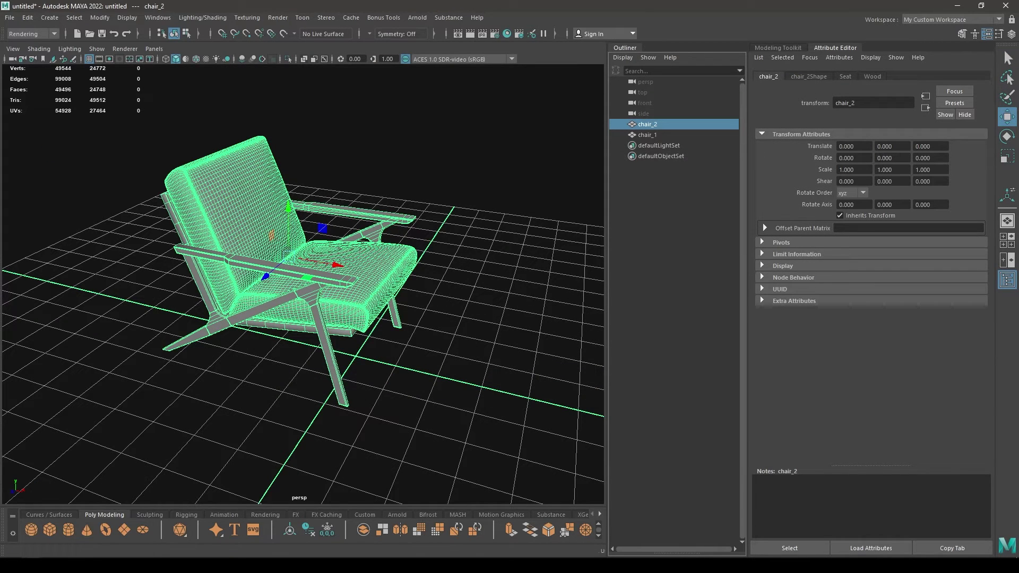
left_click(89, 566)
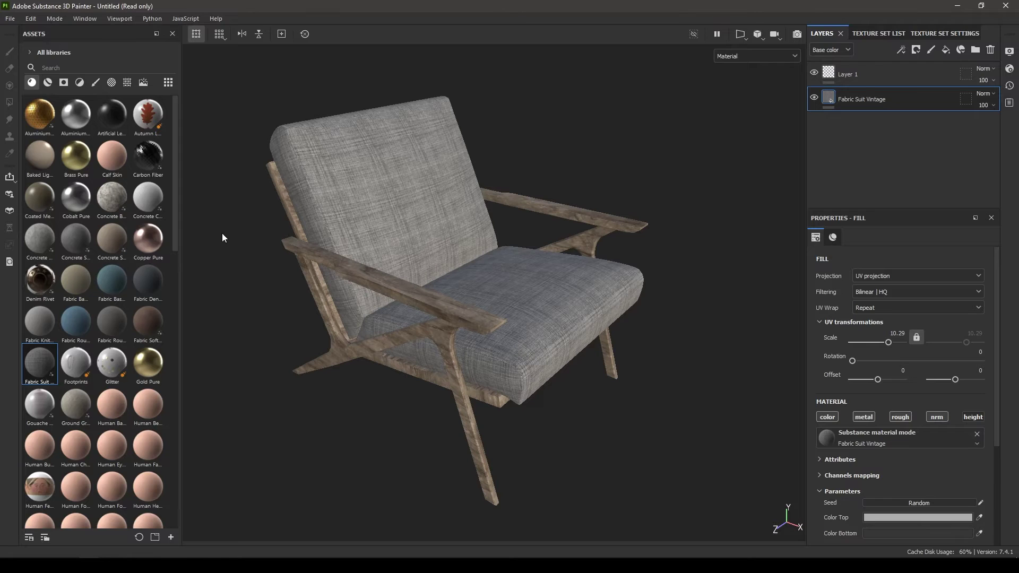
- Create a new project from chair_1.fbx, discarding the changes in the current project
left_click(10, 18)
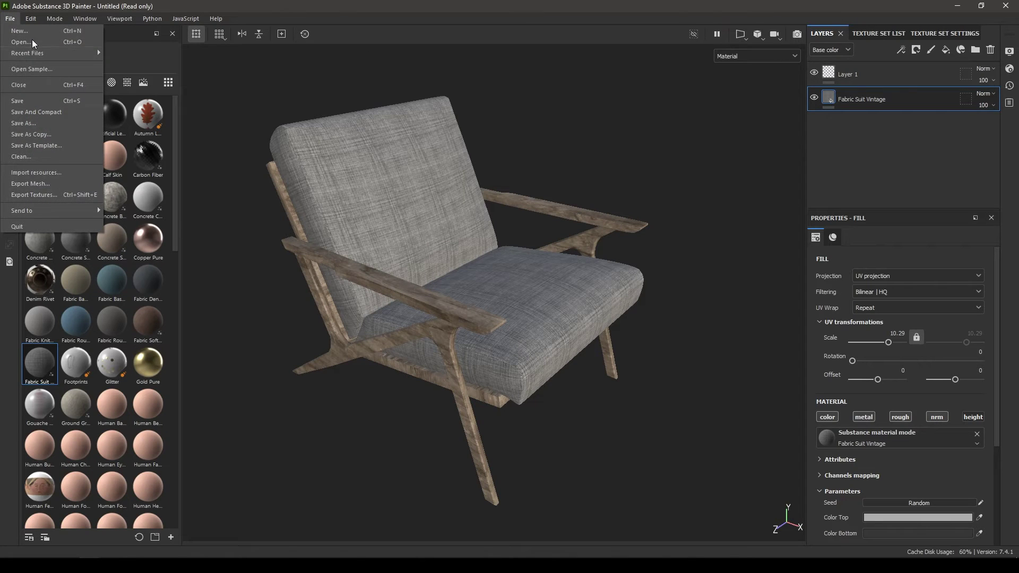
left_click(32, 31)
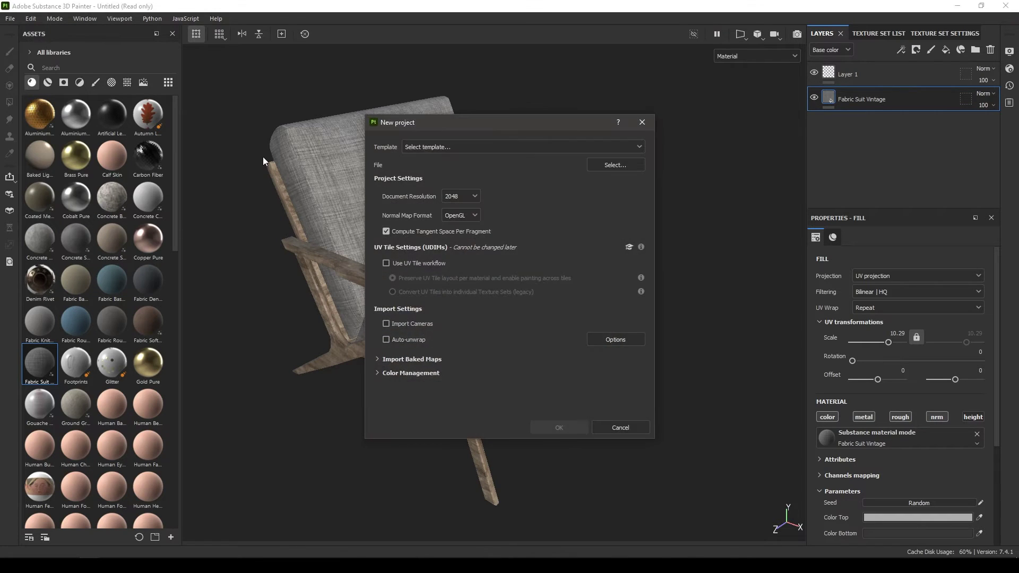
left_click(607, 167)
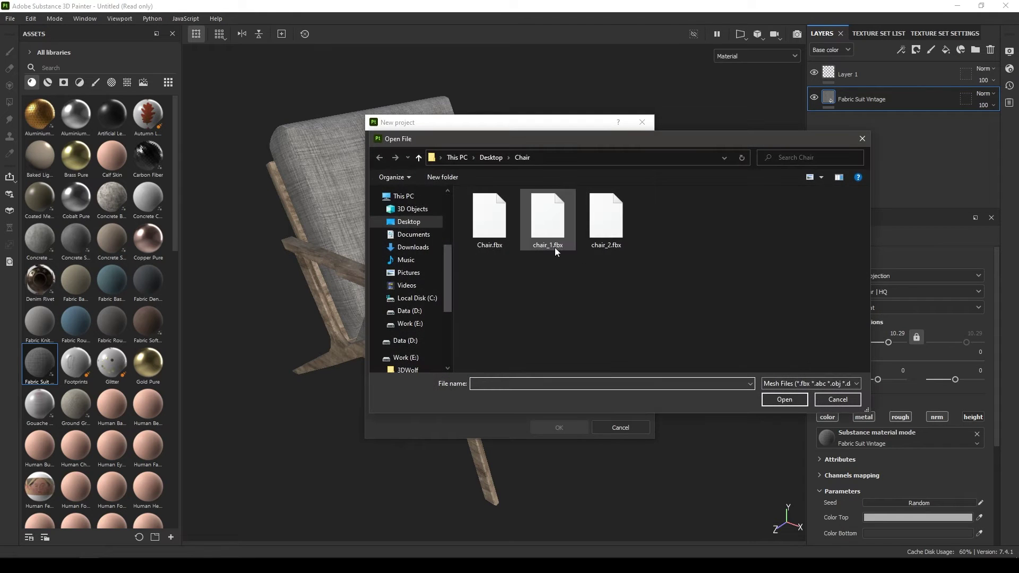
double_click(555, 248)
left_click(565, 434)
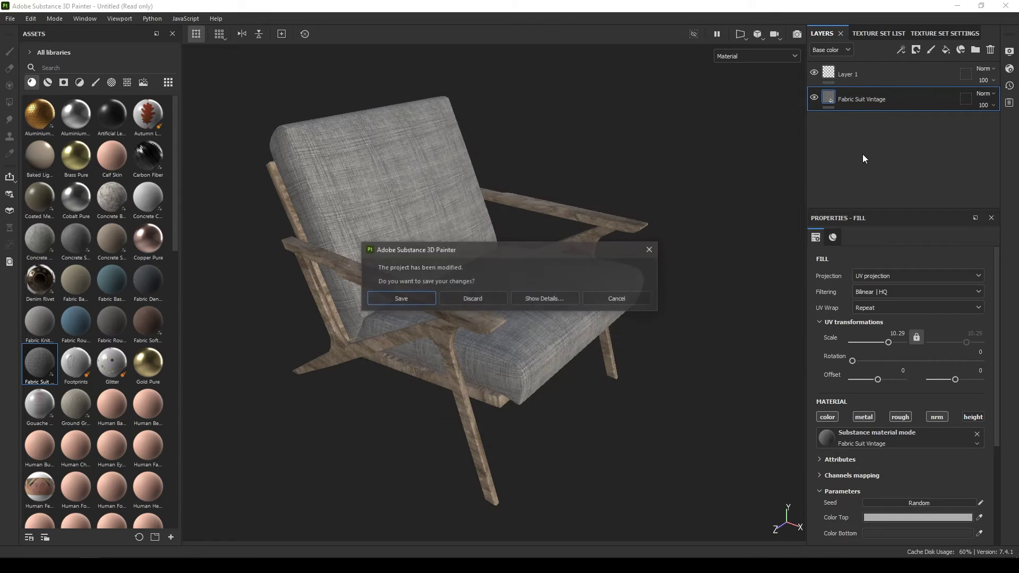
left_click(493, 293)
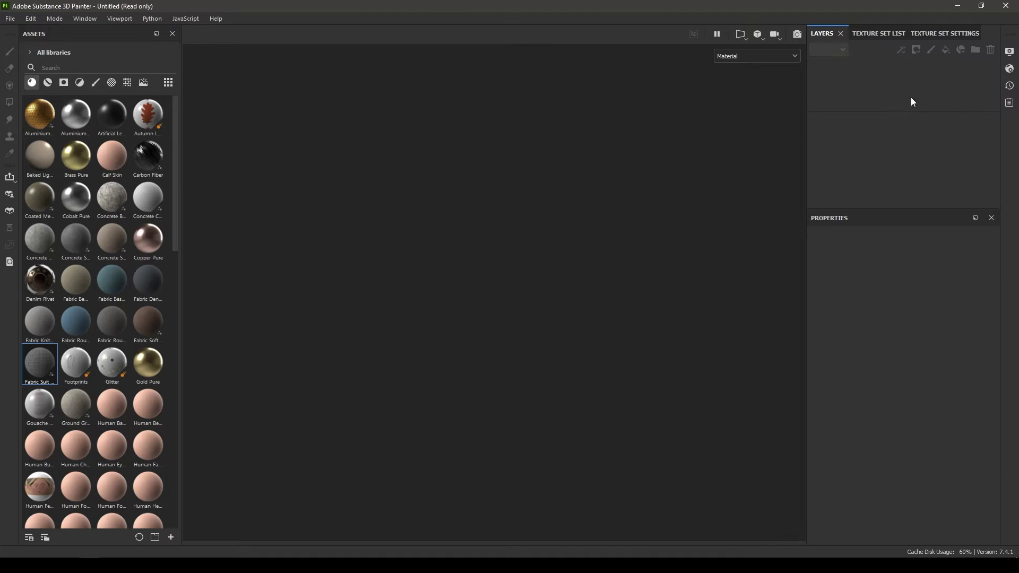
- Open the mesh map baking settings for the chair's texture set and leave only the ID map selected
left_click(947, 32)
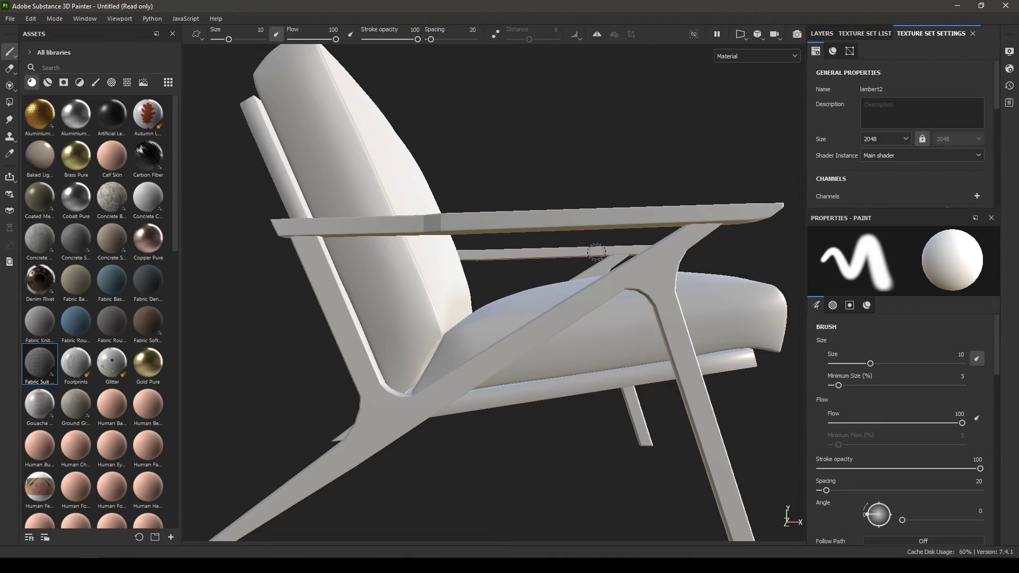
key("f")
left_click_drag(509, 362, 421, 362, "alt")
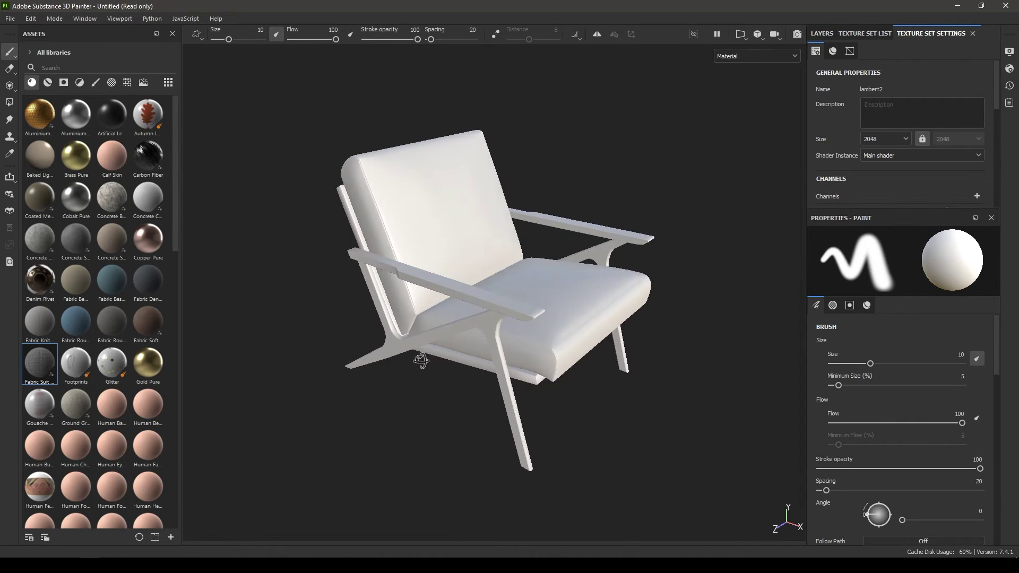
scroll(937, 153, "down", 5)
left_click(959, 176)
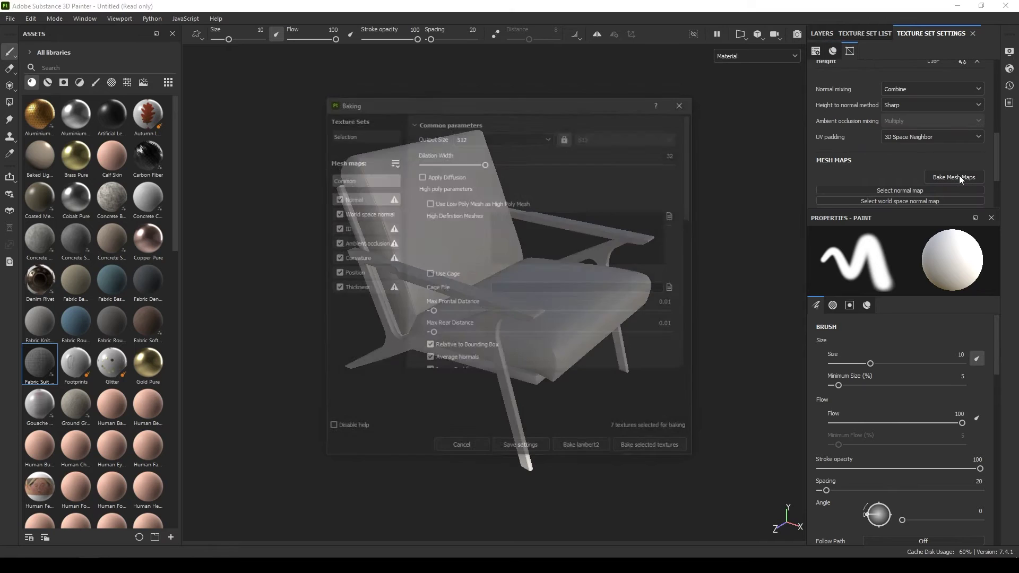
left_click(336, 198)
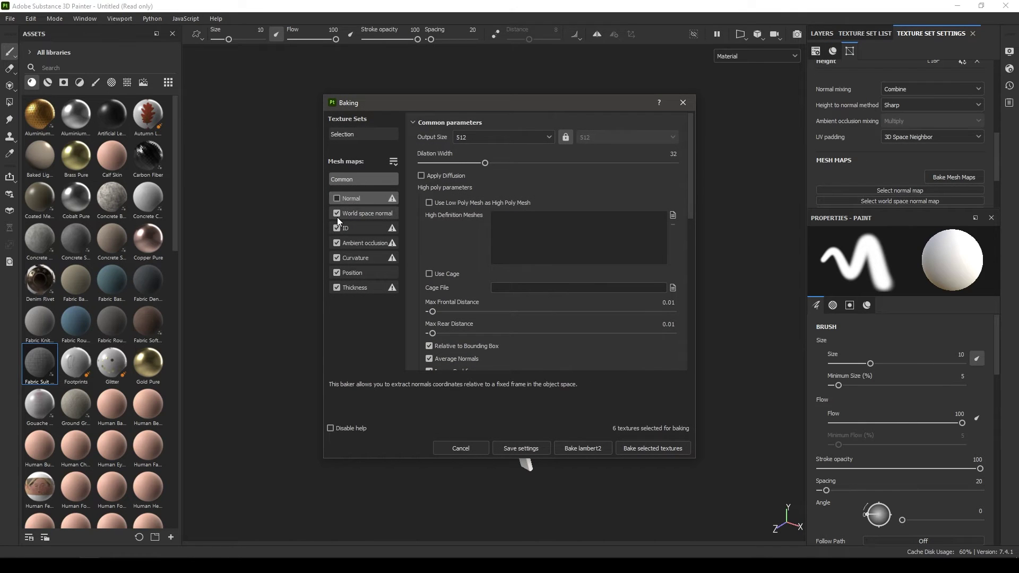
left_click(336, 214)
left_click(336, 243)
left_click(337, 258)
left_click(337, 273)
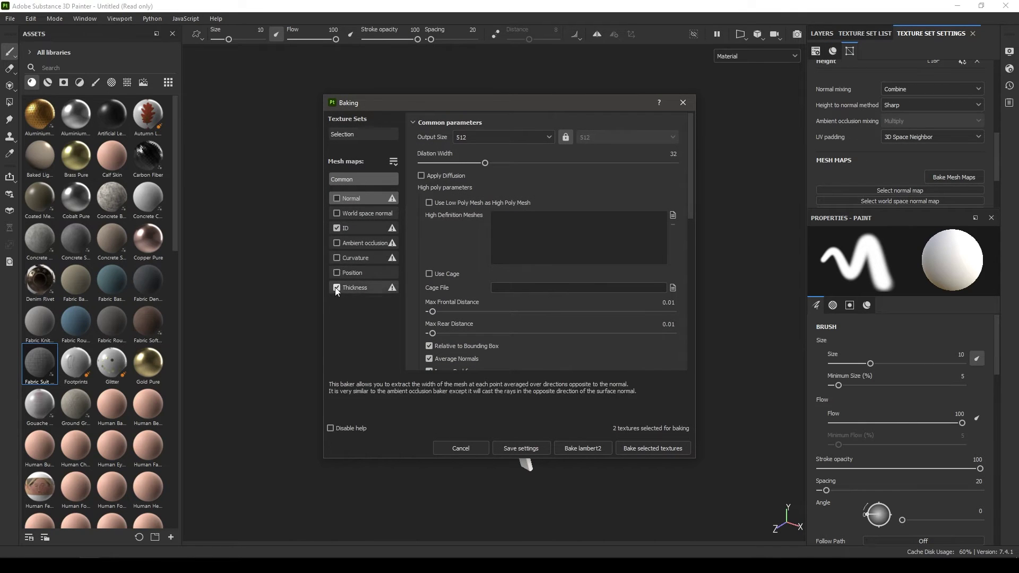
left_click(337, 288)
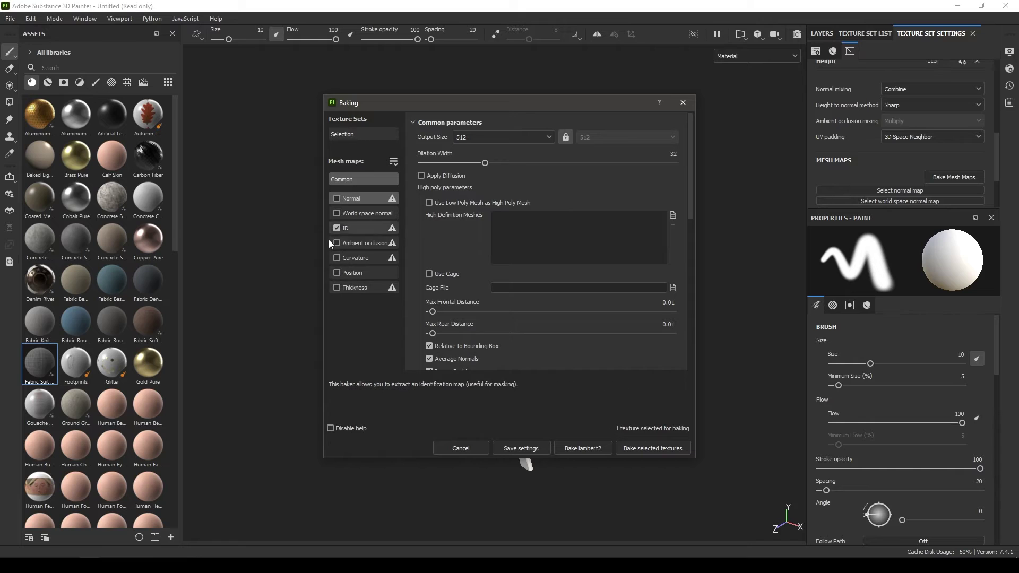
- Set the baking output size to 2048 and add chair_2.fbx as the high definition mesh
left_click(483, 138)
left_click(482, 215)
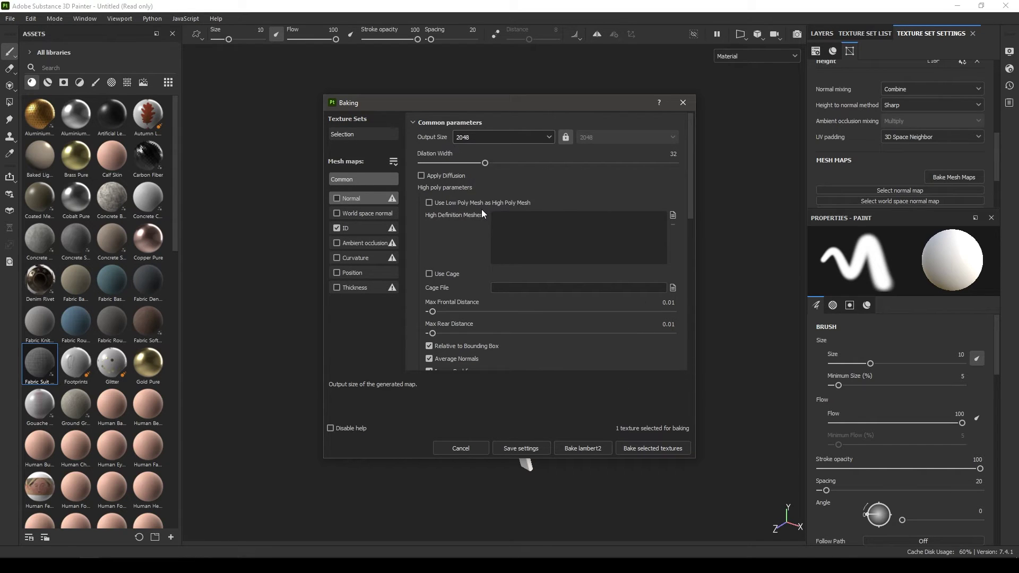
left_click(673, 216)
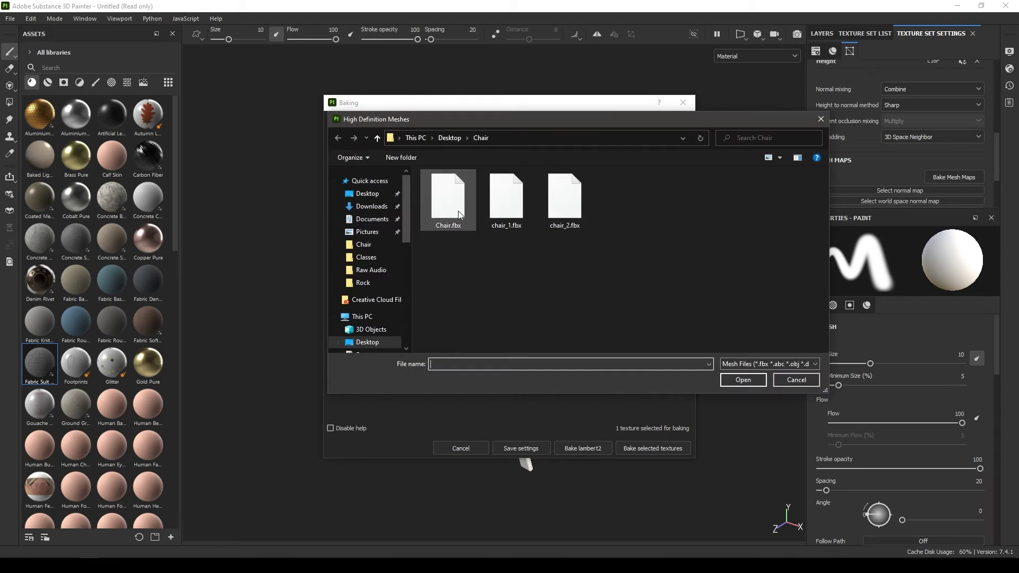
left_click(566, 225)
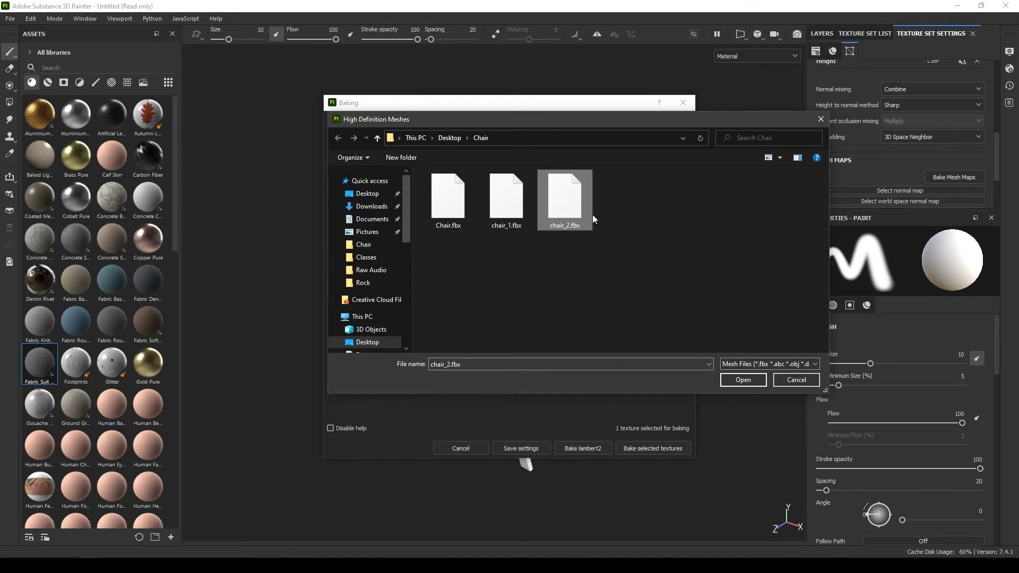
left_click(761, 386)
- Choose Material Color as the ID baker's color source and bake the ID map
scroll(432, 210, "down", 1)
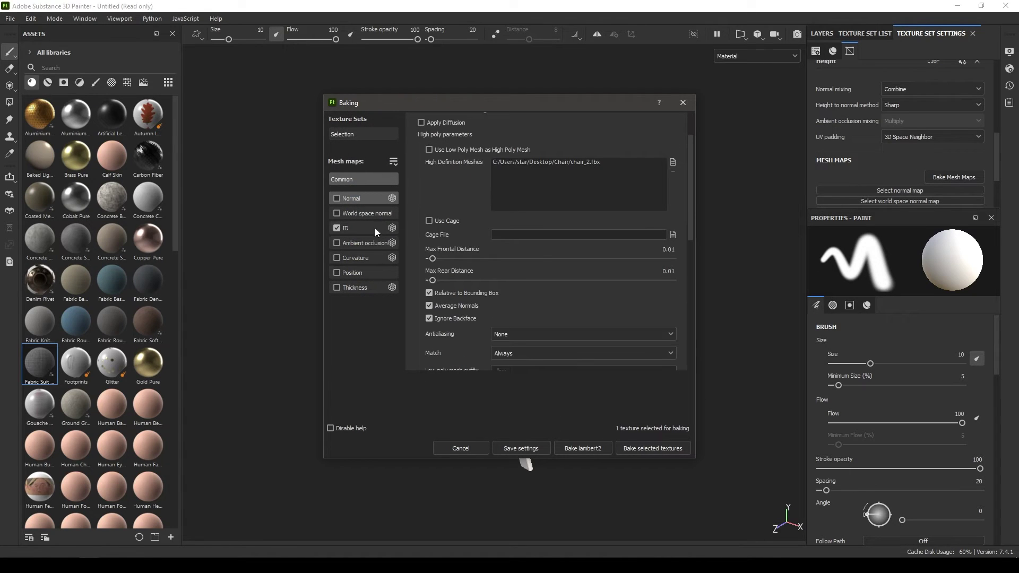
left_click(368, 230)
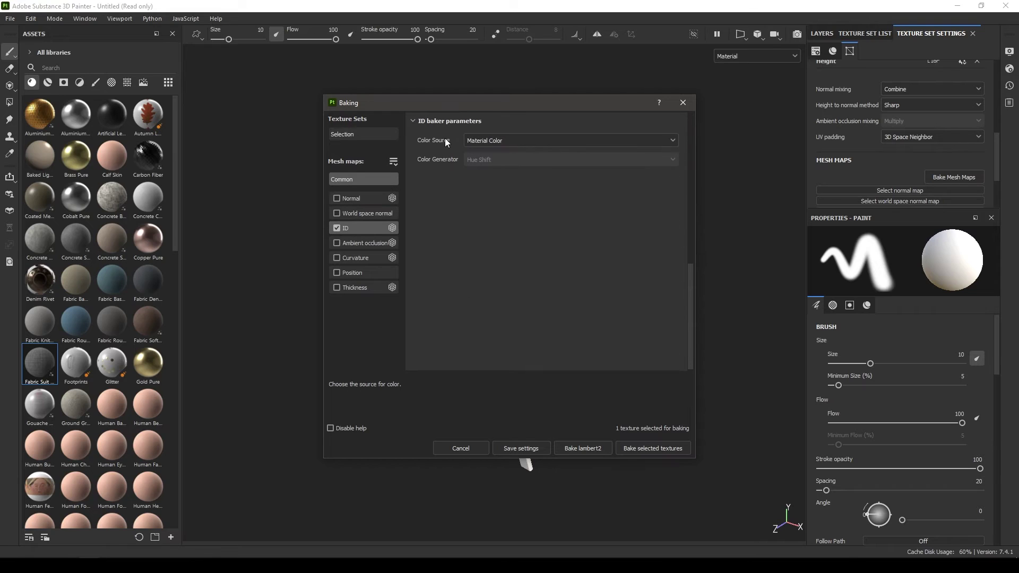
left_click(521, 140)
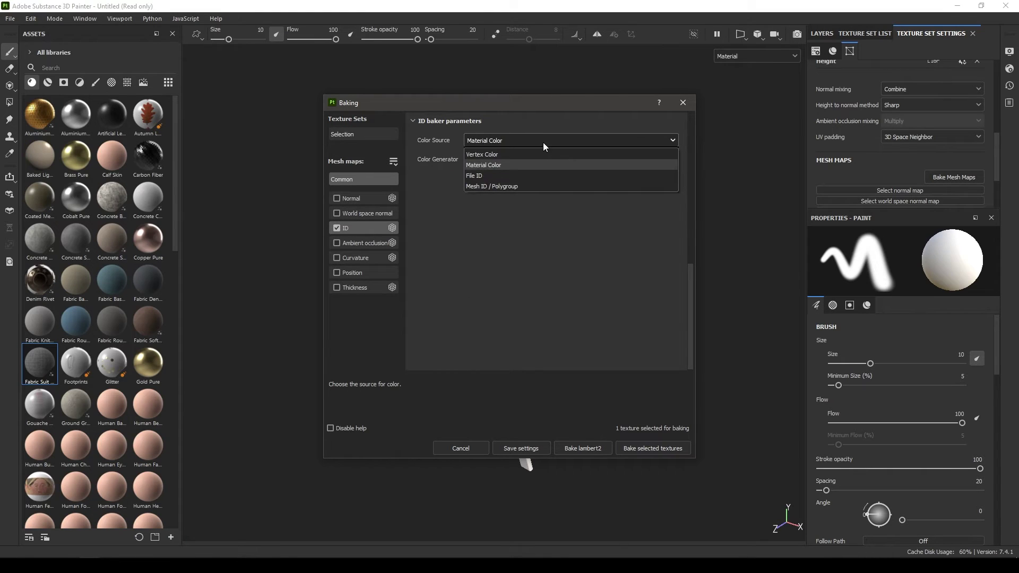
left_click(512, 164)
left_click(371, 181)
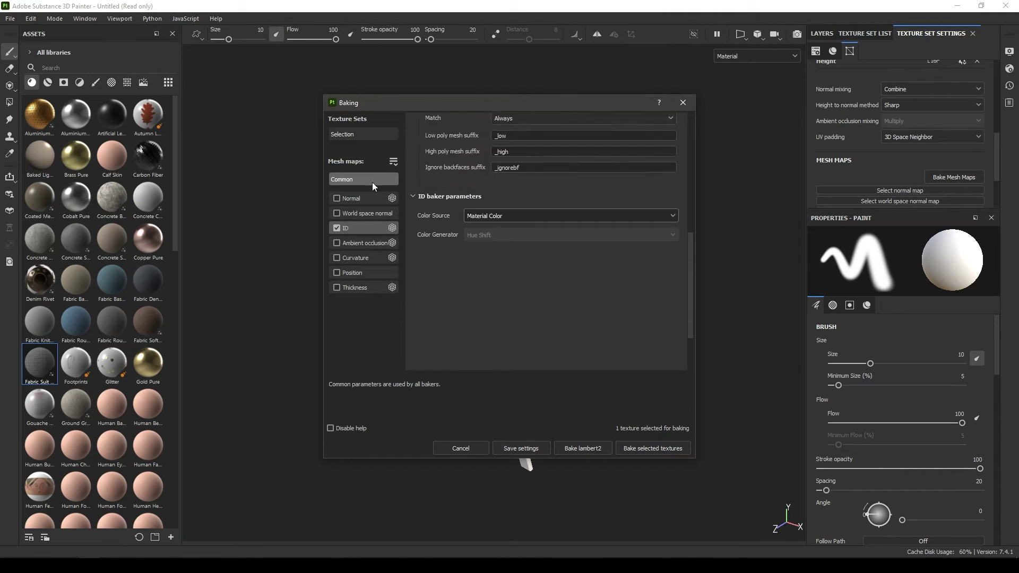
left_click(646, 450)
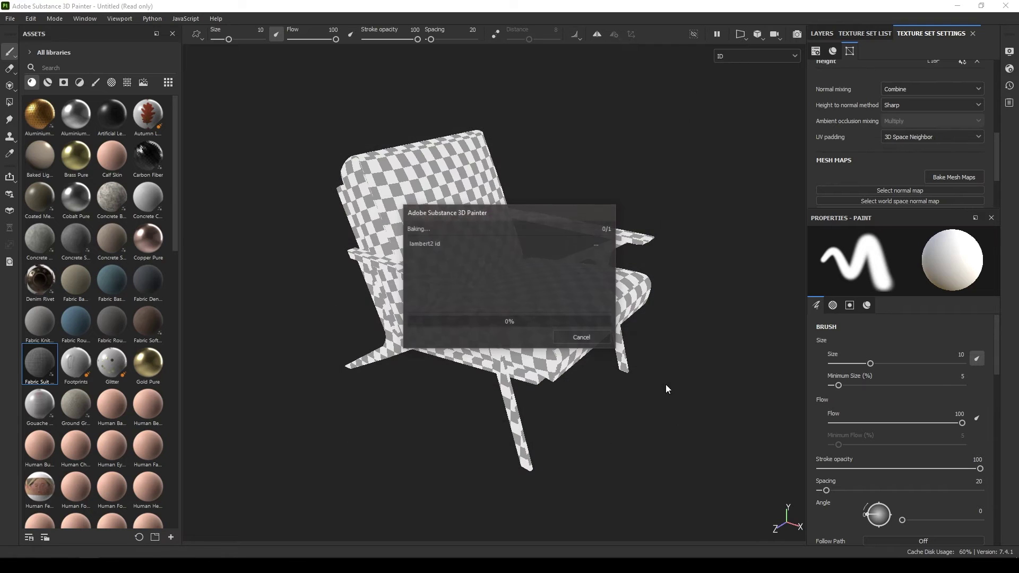
left_click(582, 338)
- Remove the baked ID map from the texture set's mesh maps
scroll(890, 116, "down", 3)
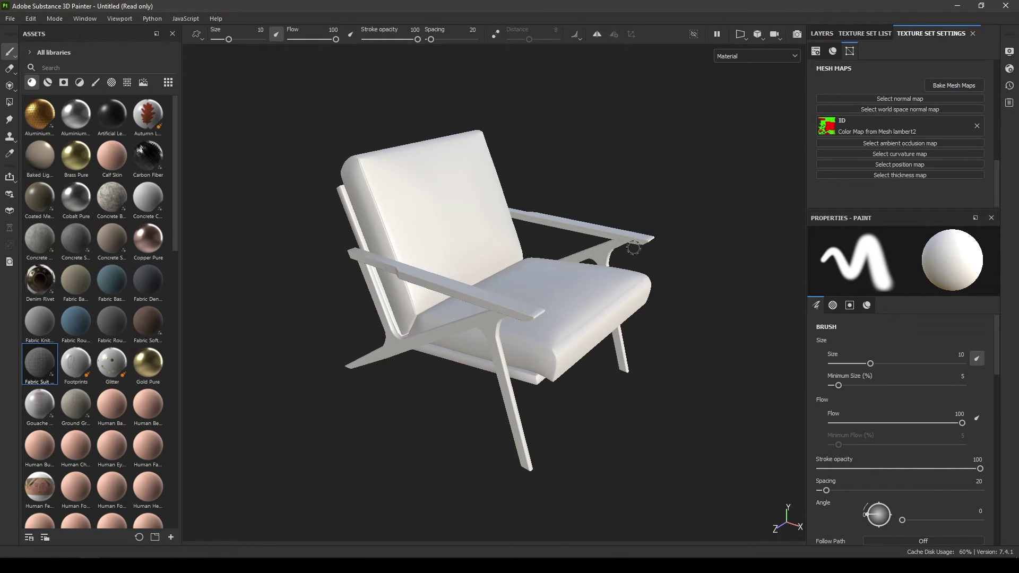
scroll(919, 199, "up", 2)
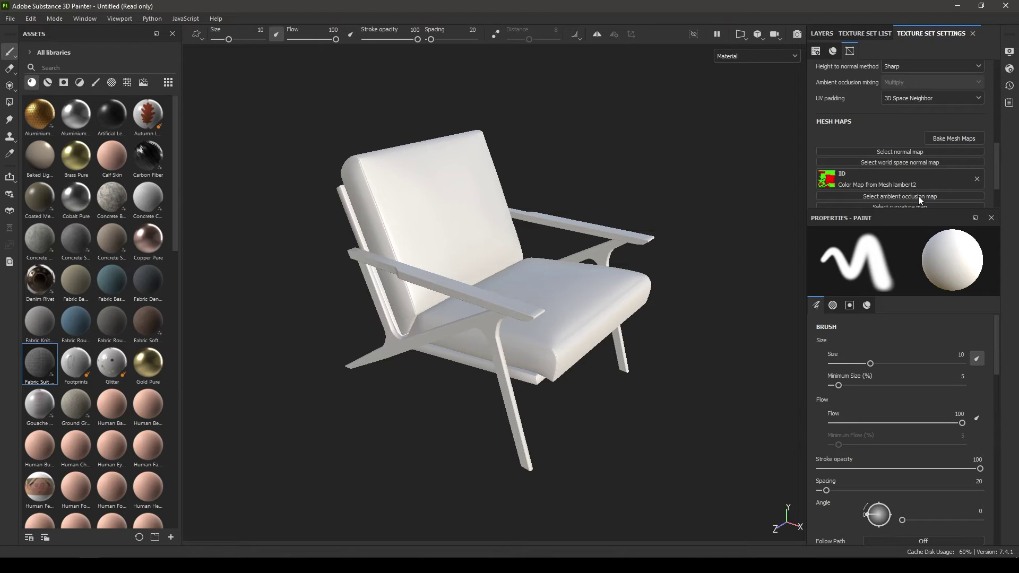
scroll(918, 196, "down", 2)
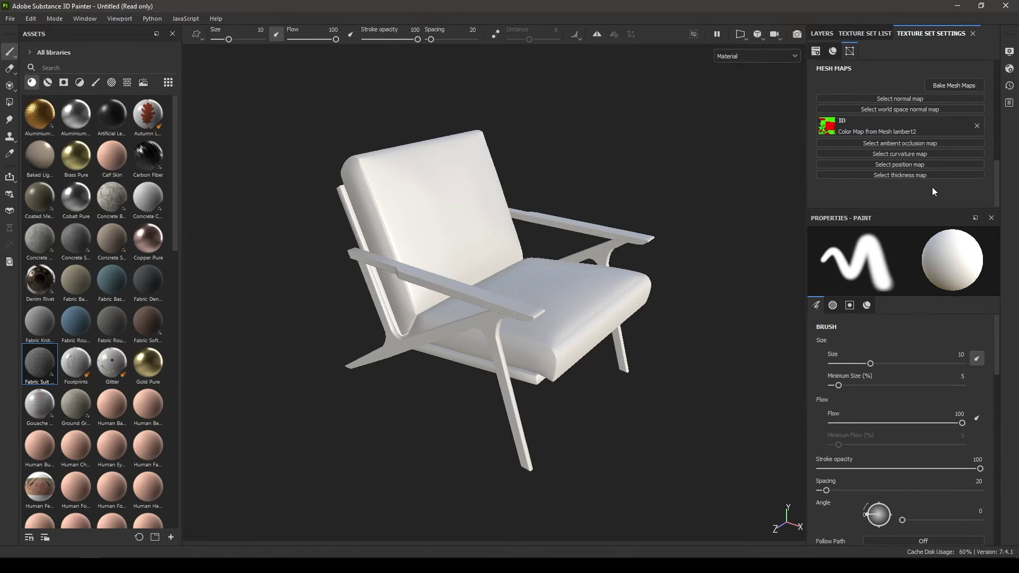
scroll(933, 187, "up", 2)
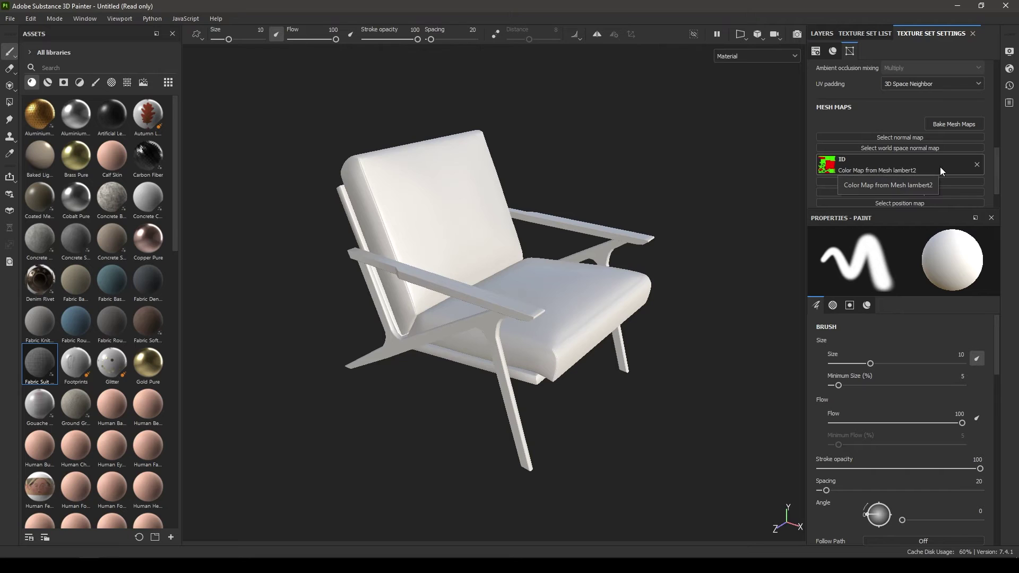
left_click(976, 164)
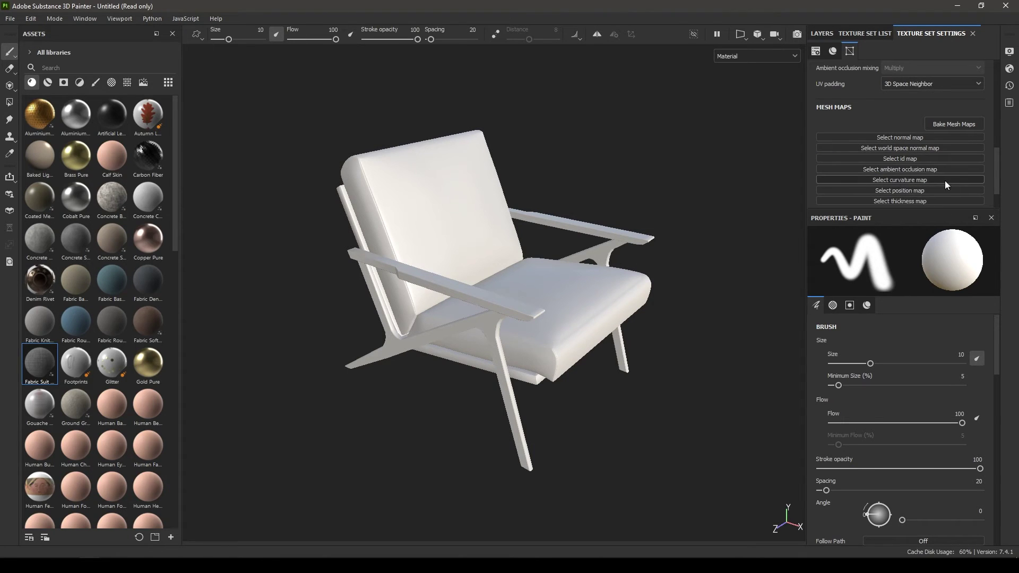
- Reopen the baking settings and remove chair_2.fbx from the high definition meshes
left_click(945, 126)
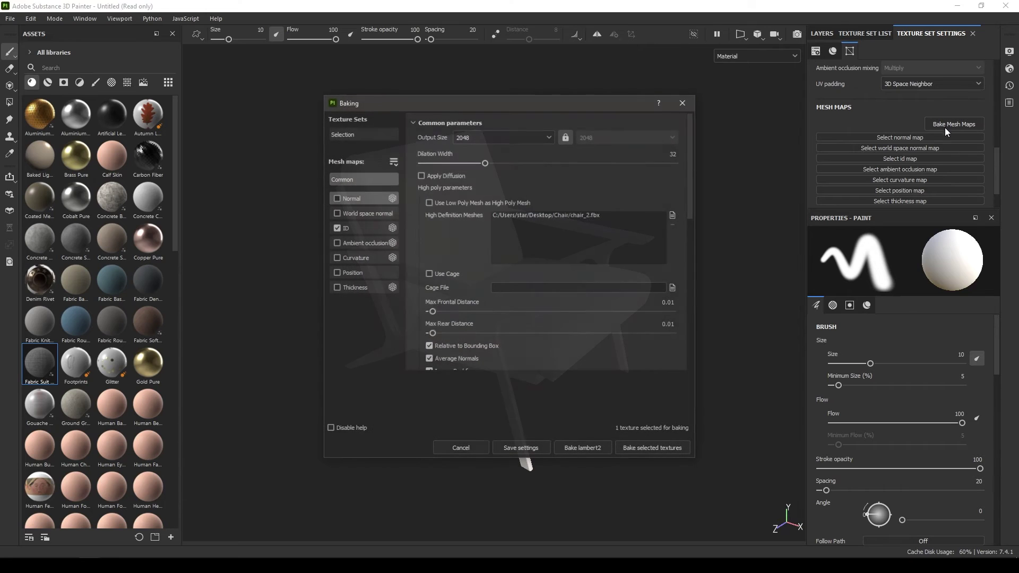
left_click(606, 215)
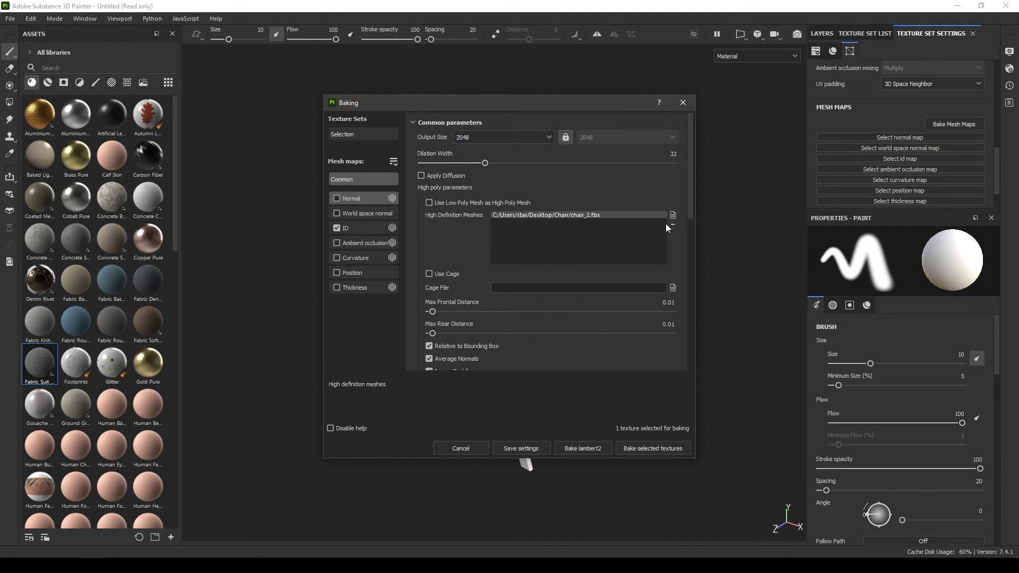
left_click(673, 225)
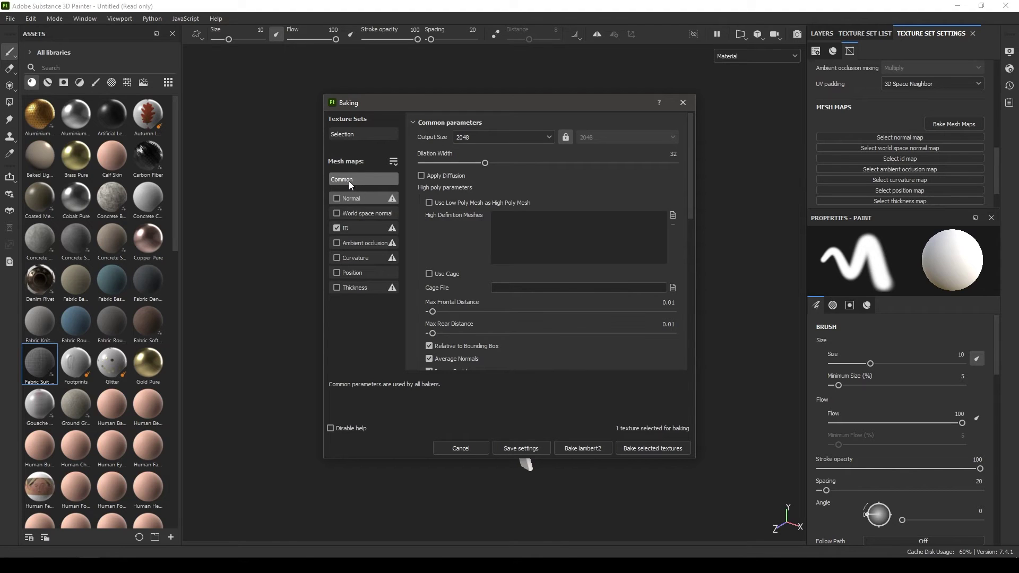
- Enable every mesh map baker, including Normal, World space normal, Ambient occlusion, Curvature, Position and Thickness, and bake the selected textures
left_click(338, 199)
left_click(337, 213)
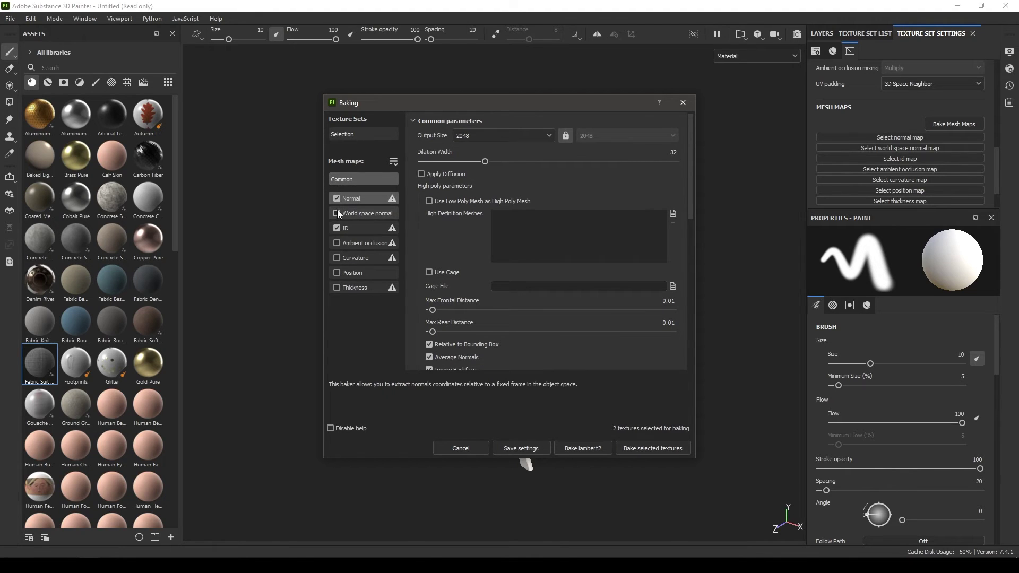
left_click(338, 243)
left_click(337, 257)
left_click(338, 272)
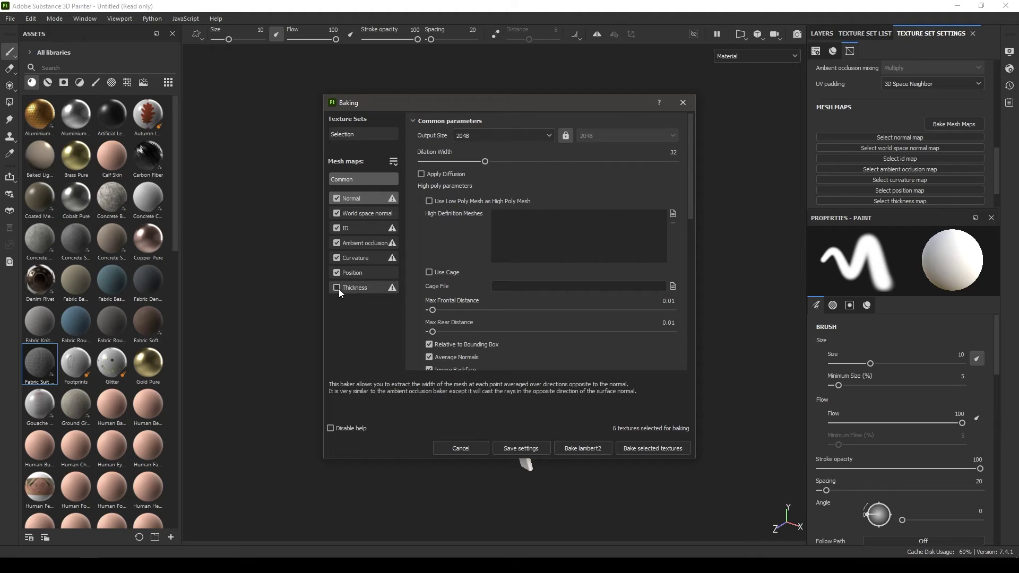
left_click(337, 288)
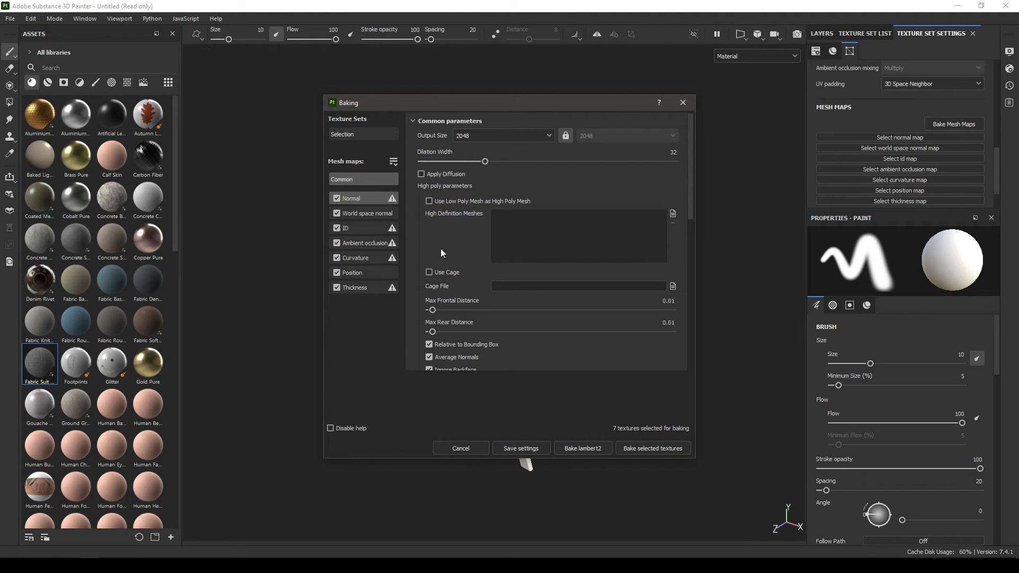
scroll(463, 242, "down", 2)
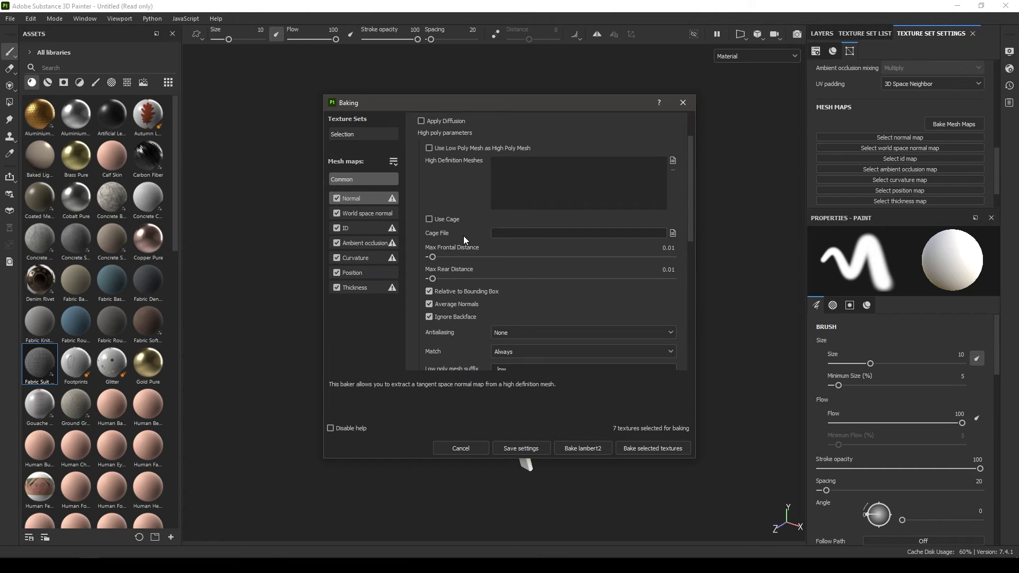
left_click(649, 449)
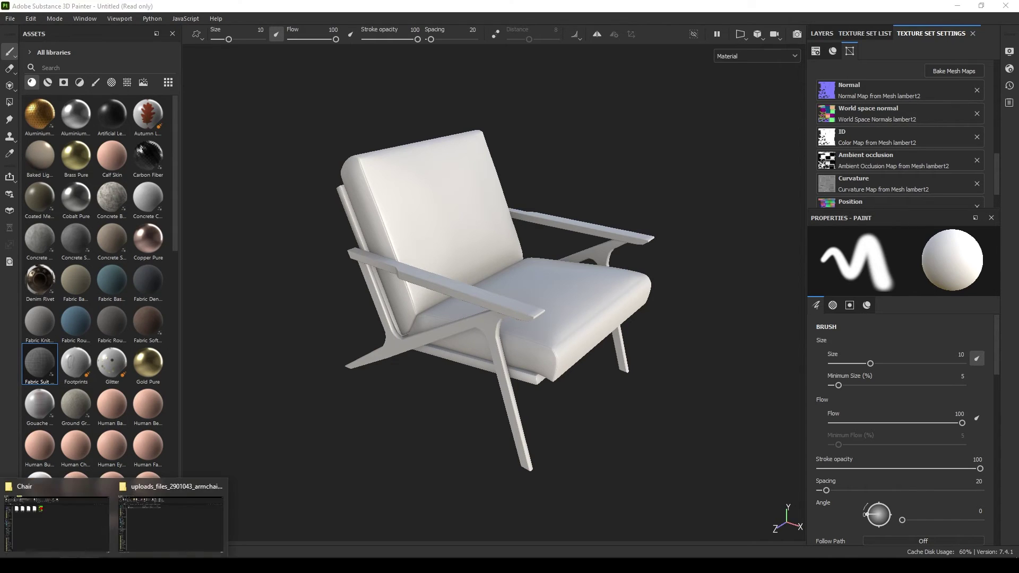
- Import colorid.als.png from the Chair folder as a texture into the current session
left_click(53, 534)
mouse_move(351, 159)
left_mouse_down()
mouse_move(377, 159)
mouse_move(151, 487)
mouse_move(88, 554)
mouse_move(79, 367)
left_mouse_up()
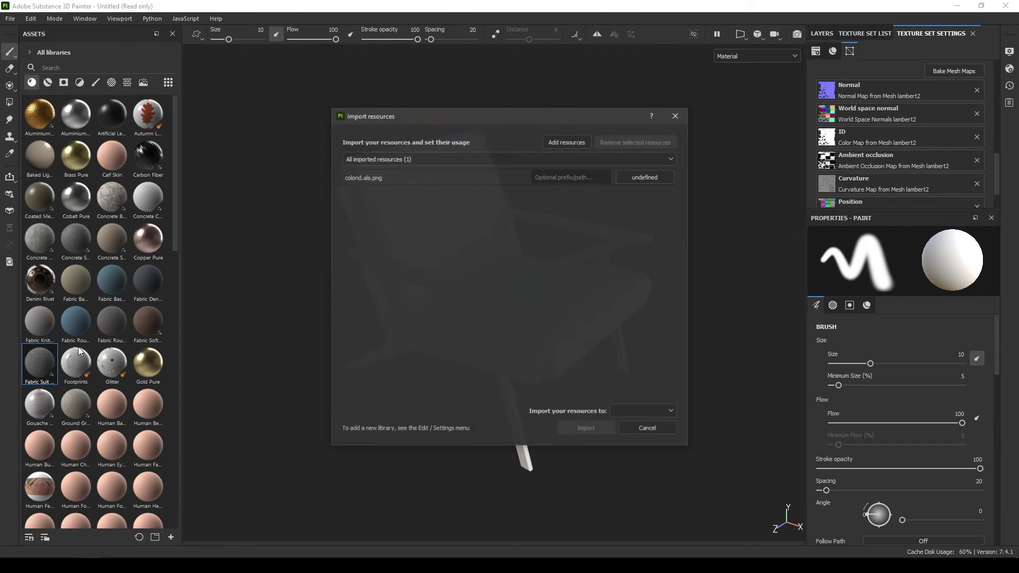
left_click(644, 177)
left_click(663, 212)
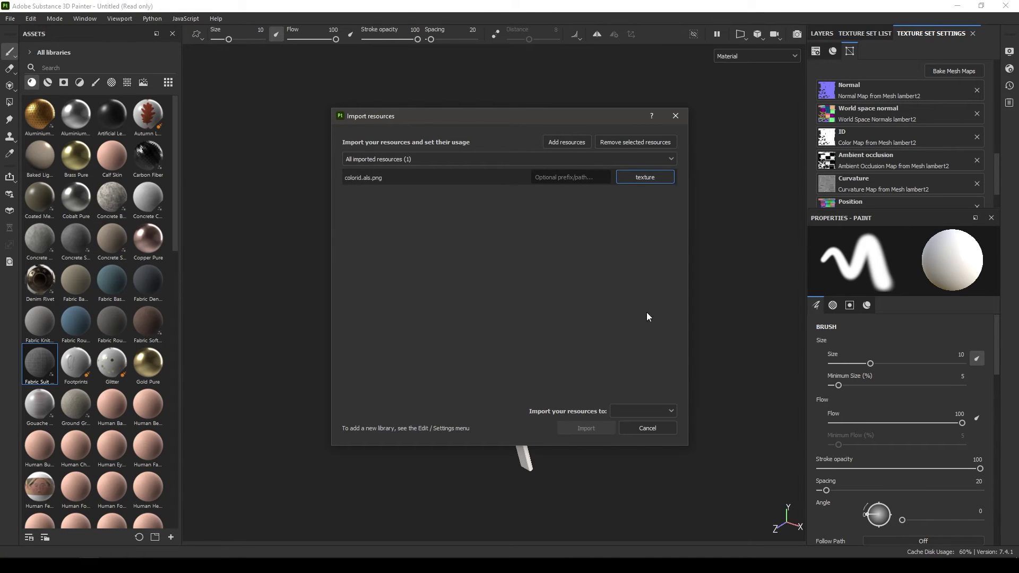
left_click(648, 412)
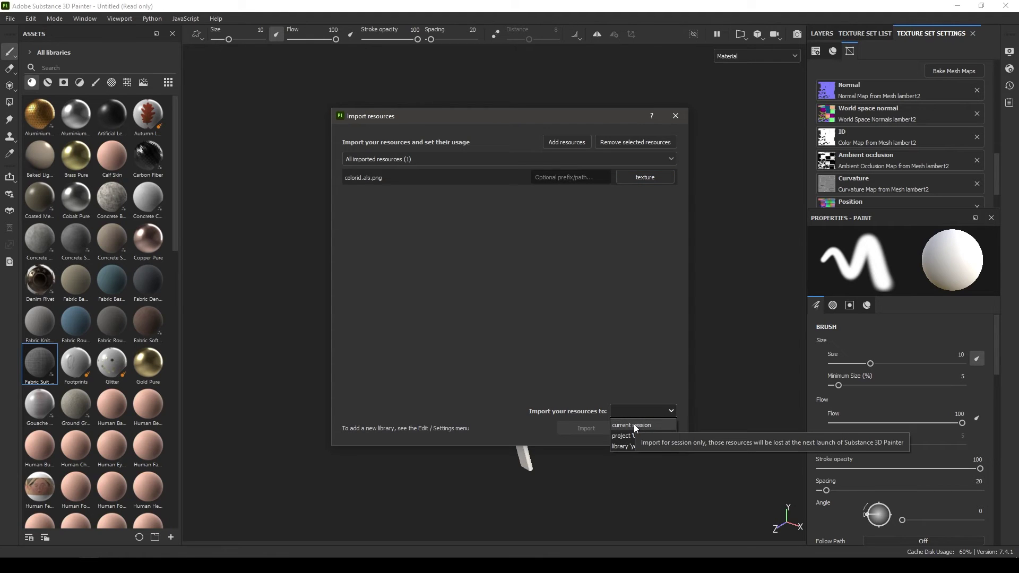
left_click(653, 425)
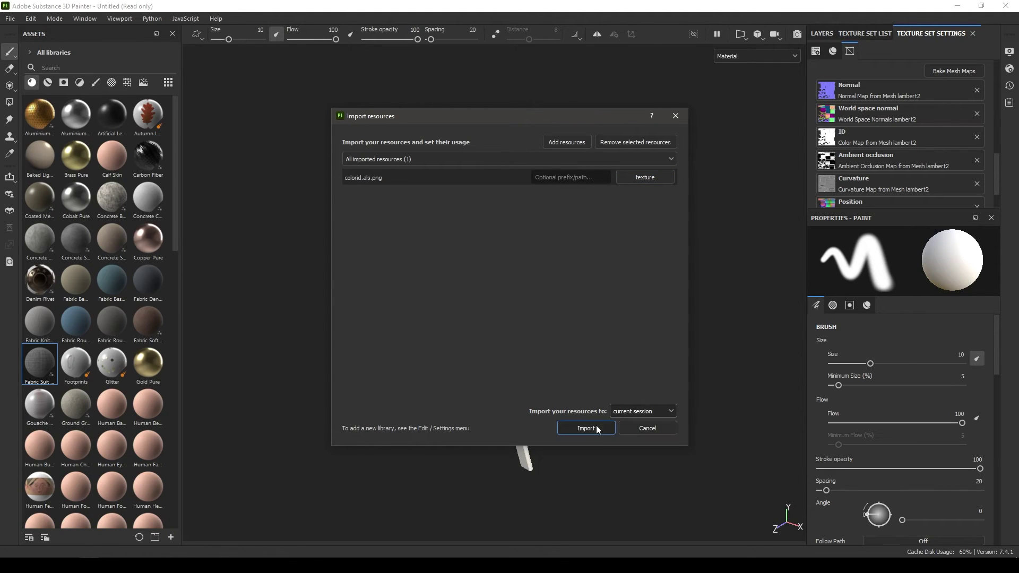
left_click(587, 428)
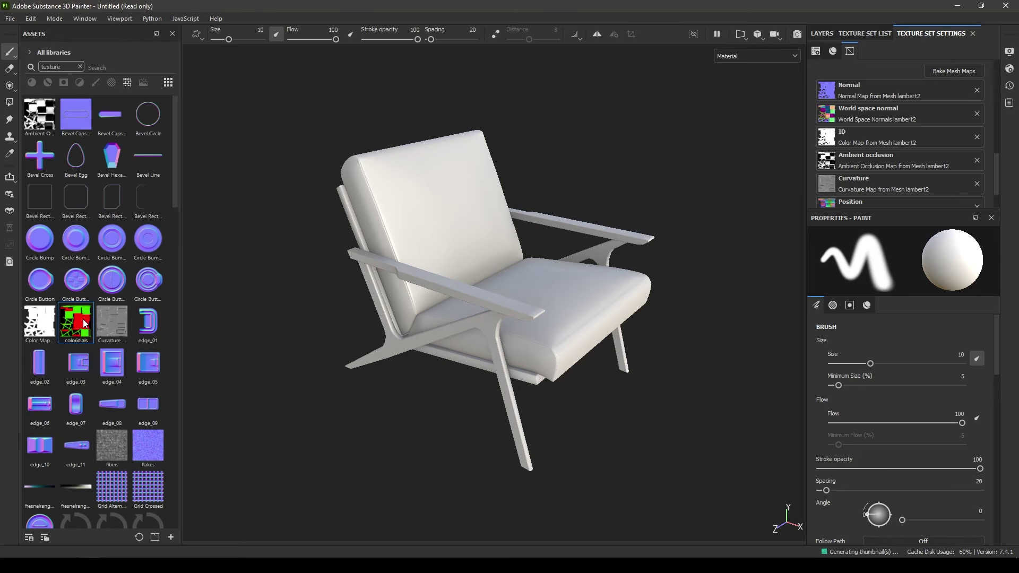
- Assign the colorid.als texture as the texture set's ID map and return the assets to showing all materials
mouse_move(84, 324)
left_click_drag(84, 324, 862, 137)
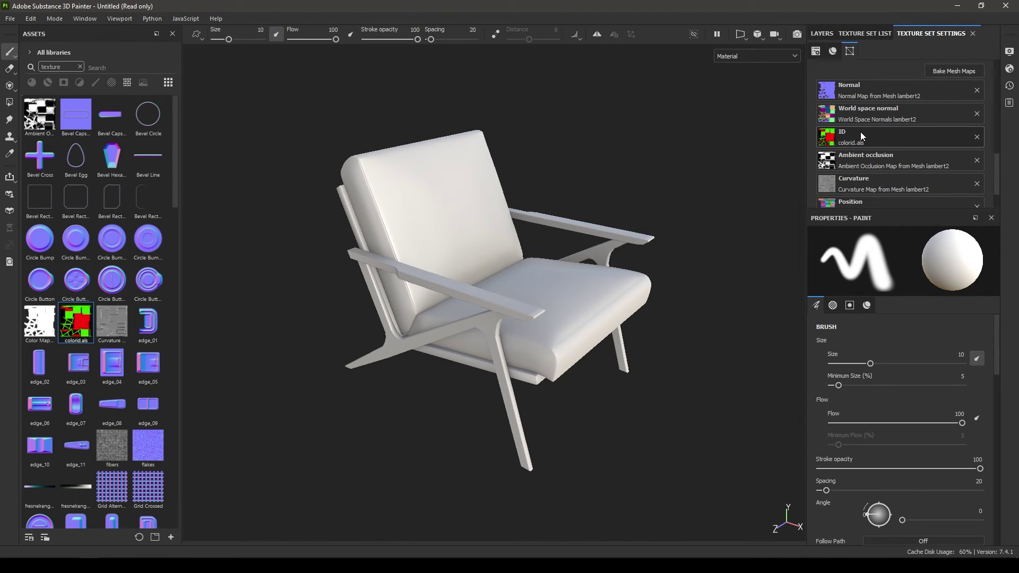
left_click(80, 67)
left_click(32, 83)
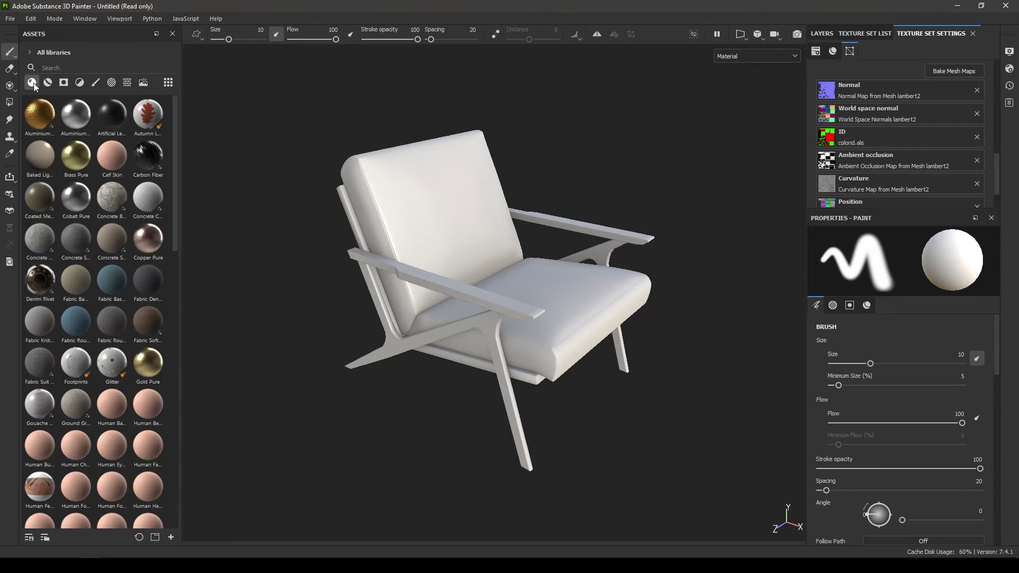
- Delete the existing layer from the layer stack and add the Wood Rough material as a fill layer
left_click(865, 34)
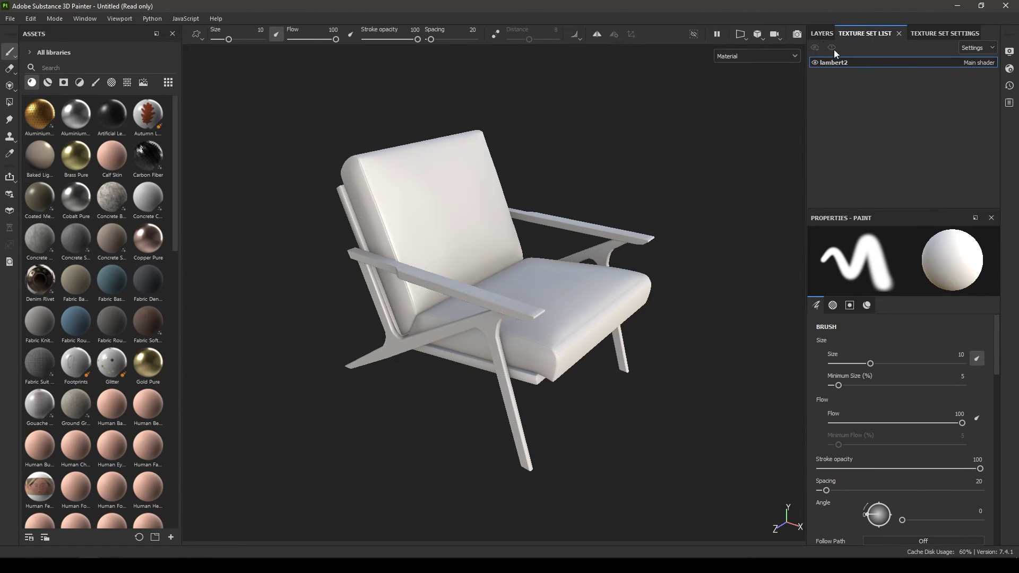
left_click(822, 33)
left_click(990, 50)
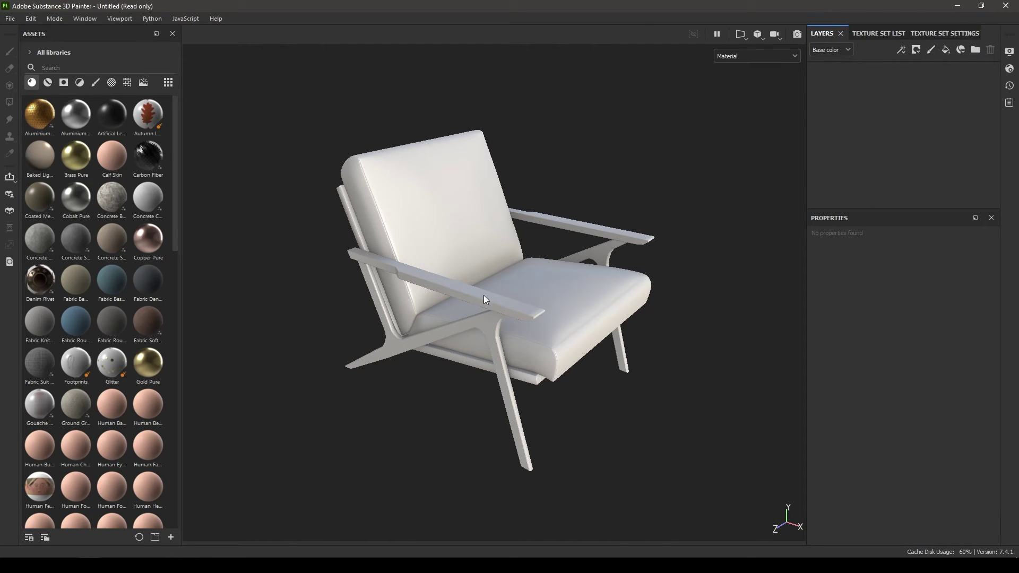
scroll(109, 383, "down", 10)
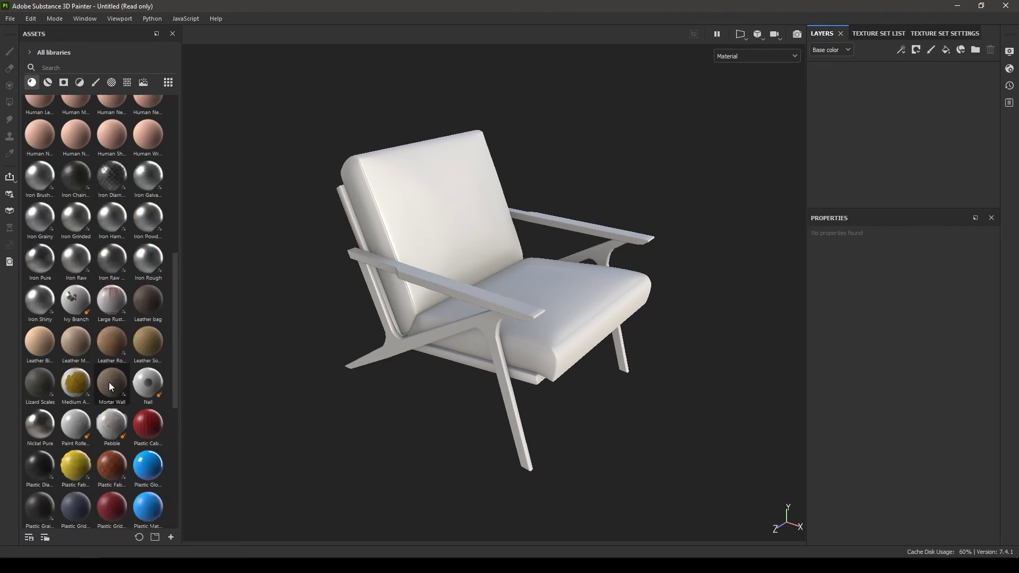
left_click_drag(32, 464, 849, 128)
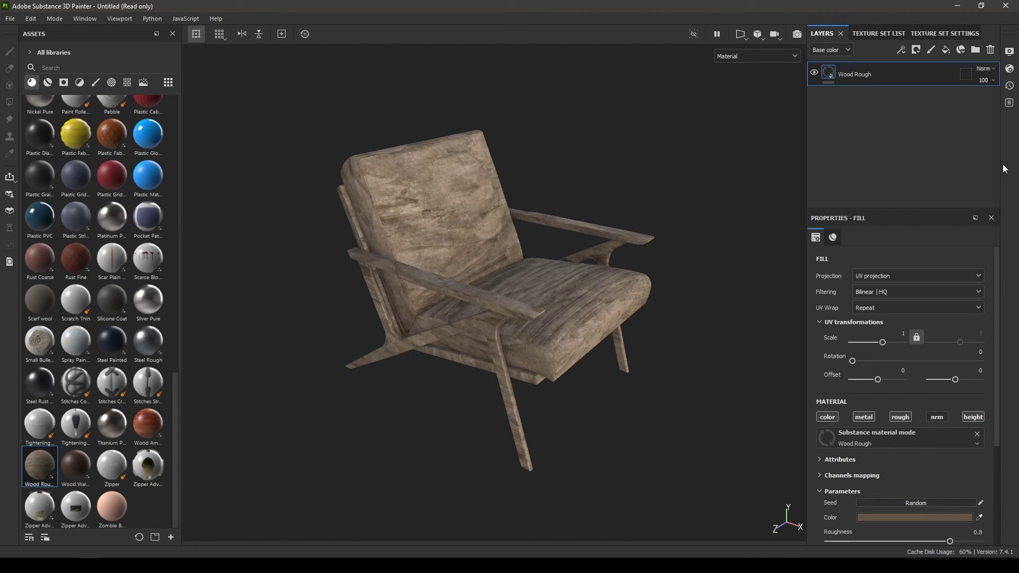
- Add a color selection mask to the Wood Rough layer and pick the frame's green ID color
right_click(866, 80)
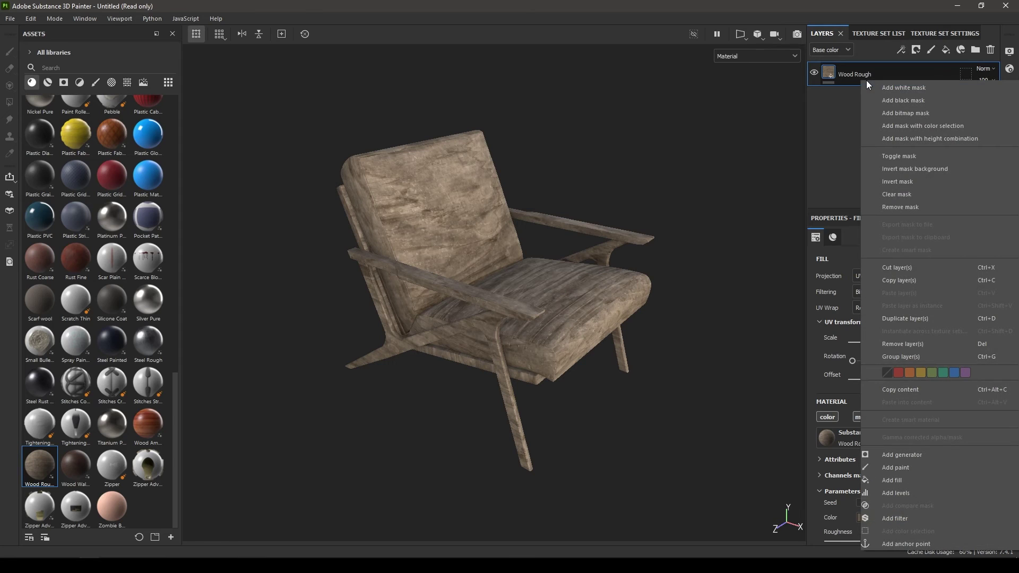
left_click(923, 129)
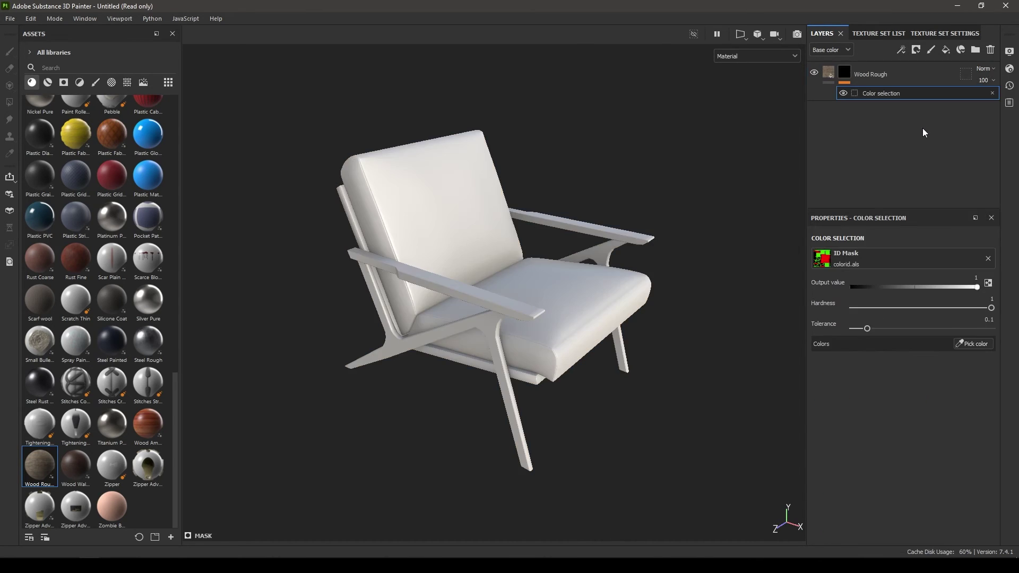
left_click(975, 349)
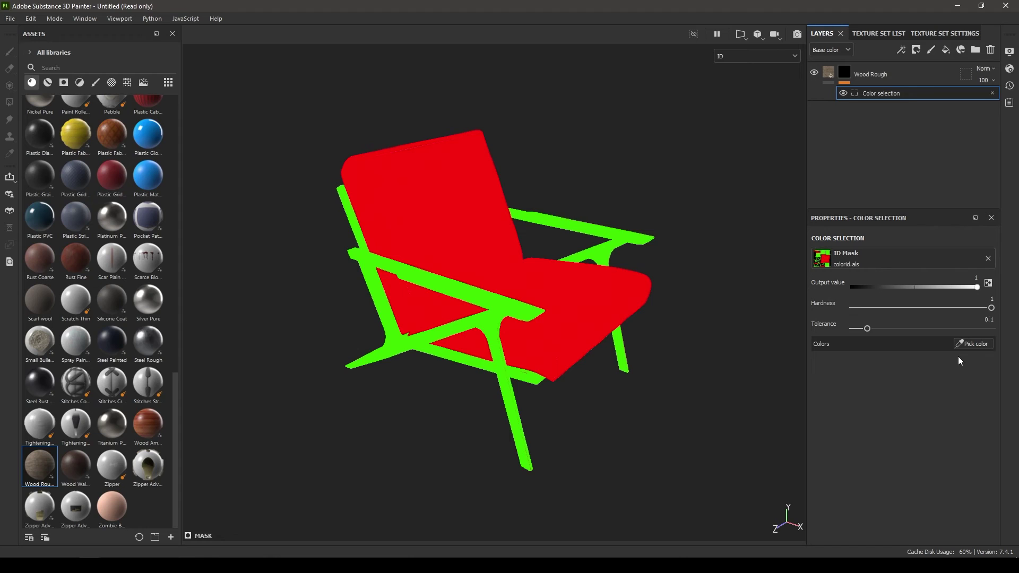
left_click(630, 236)
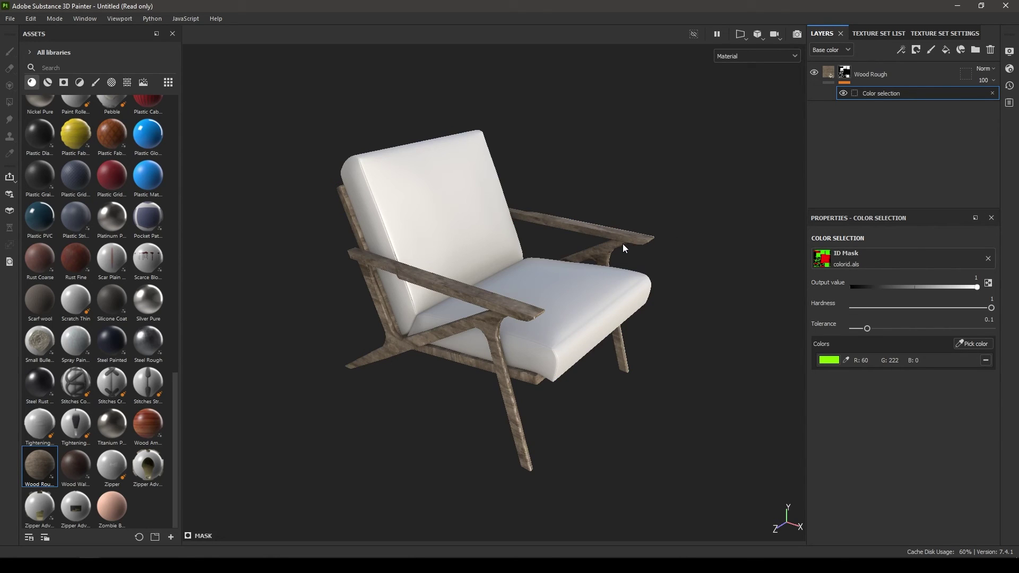
left_click_drag(532, 309, 492, 352, "alt")
scroll(376, 394, "up", 5)
mouse_move(376, 394)
left_mouse_down("alt")
mouse_move(584, 341)
mouse_move(467, 344)
mouse_move(383, 395)
left_mouse_up("alt")
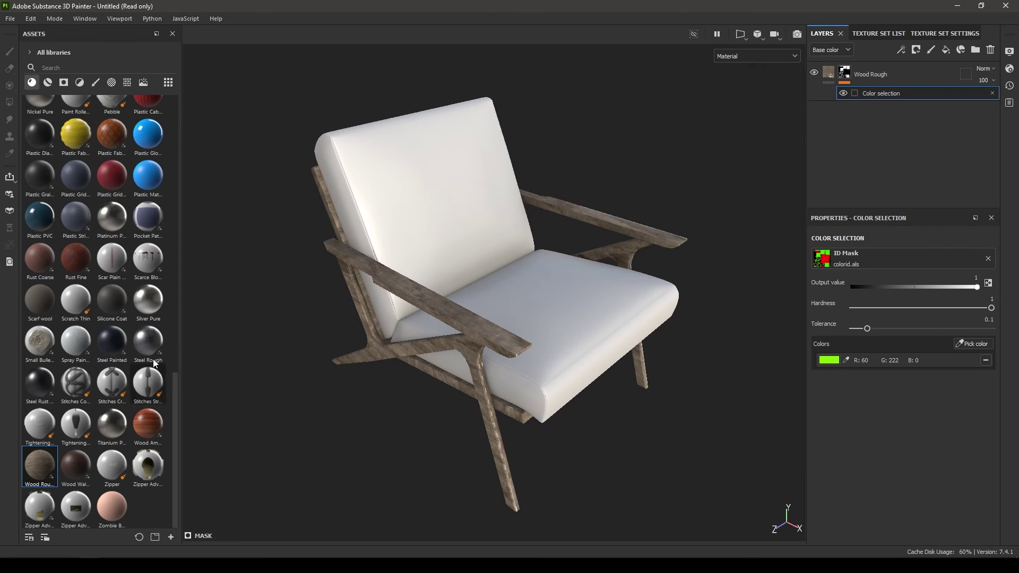
- Search the materials for "leath" and add Leather Soft Grain as a fill layer above Wood Rough
scroll(115, 381, "up", 15)
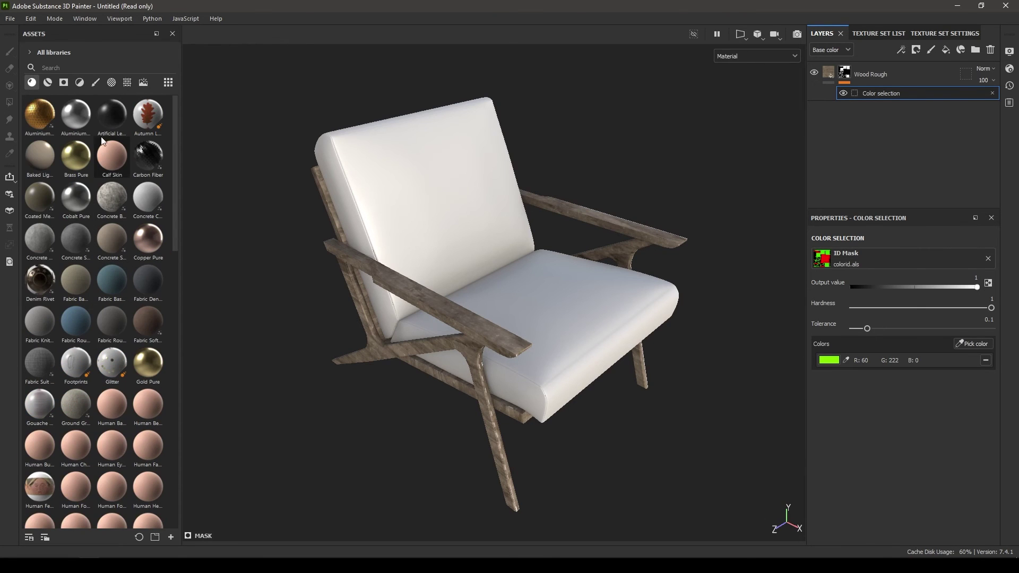
left_click(90, 64)
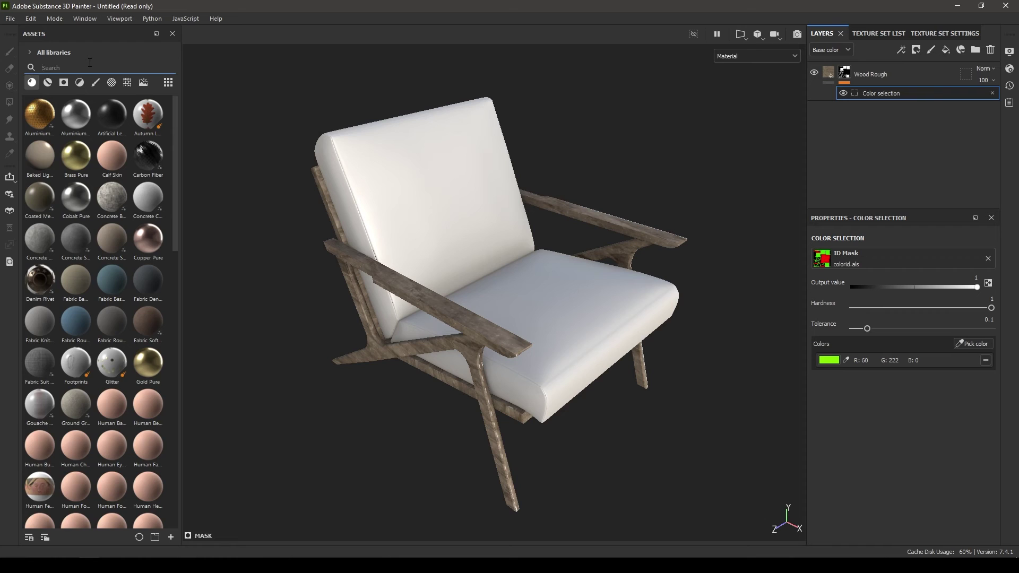
type("leath")
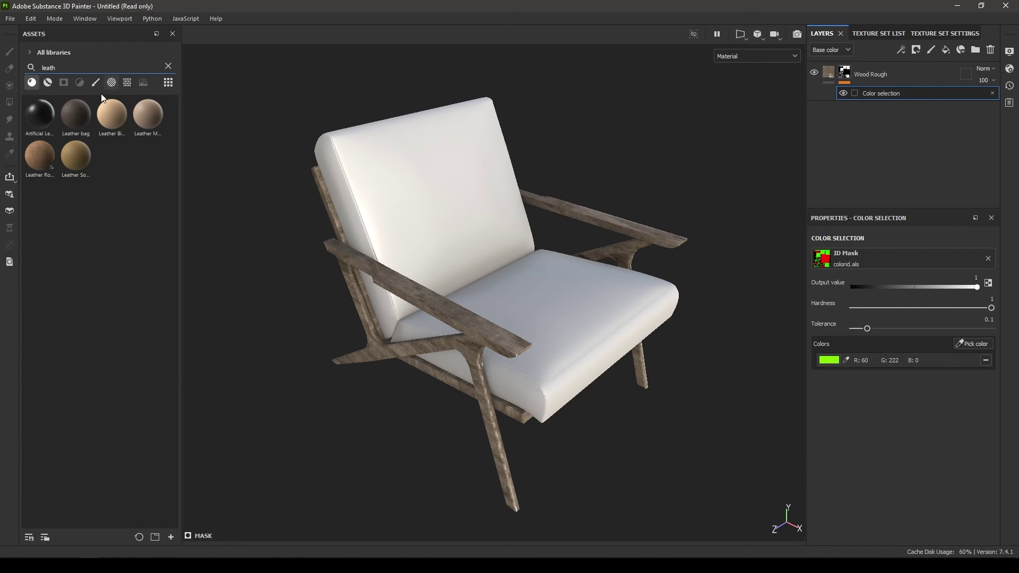
mouse_move(75, 150)
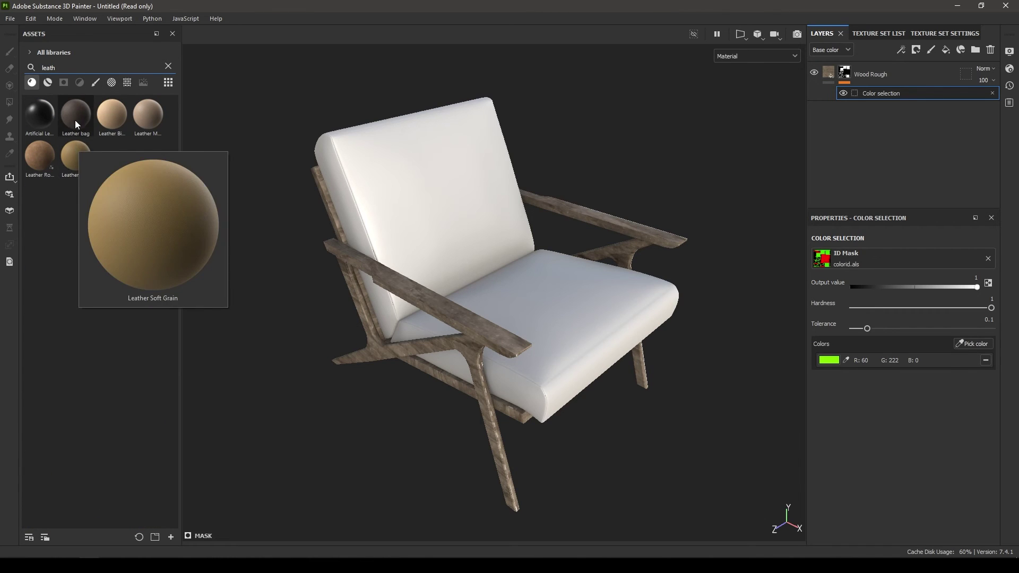
left_click_drag(73, 153, 864, 77)
- Add a color selection mask to the Leather Soft Grain layer and pick the cushions' red ID color
right_click(866, 81)
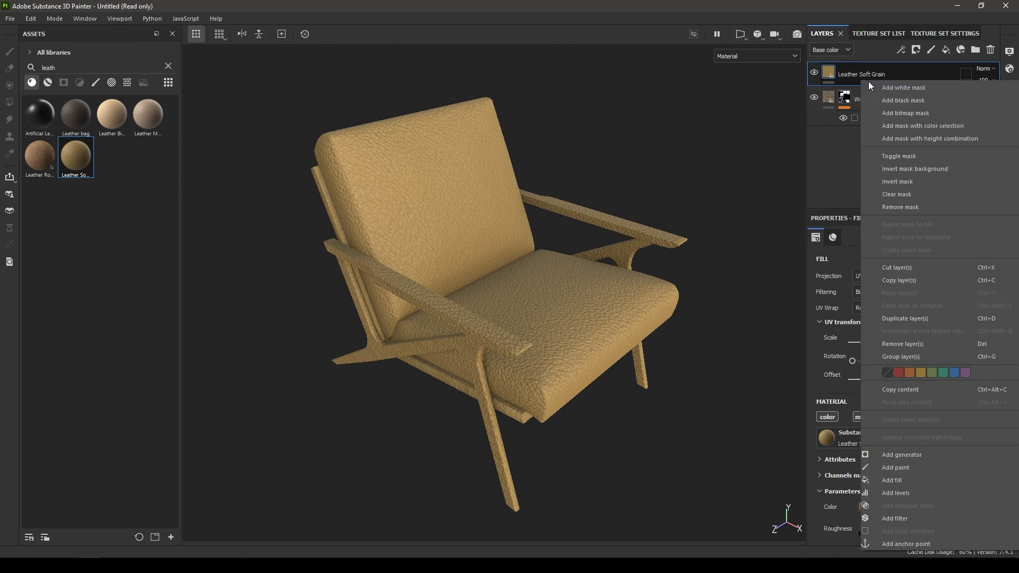
left_click(949, 126)
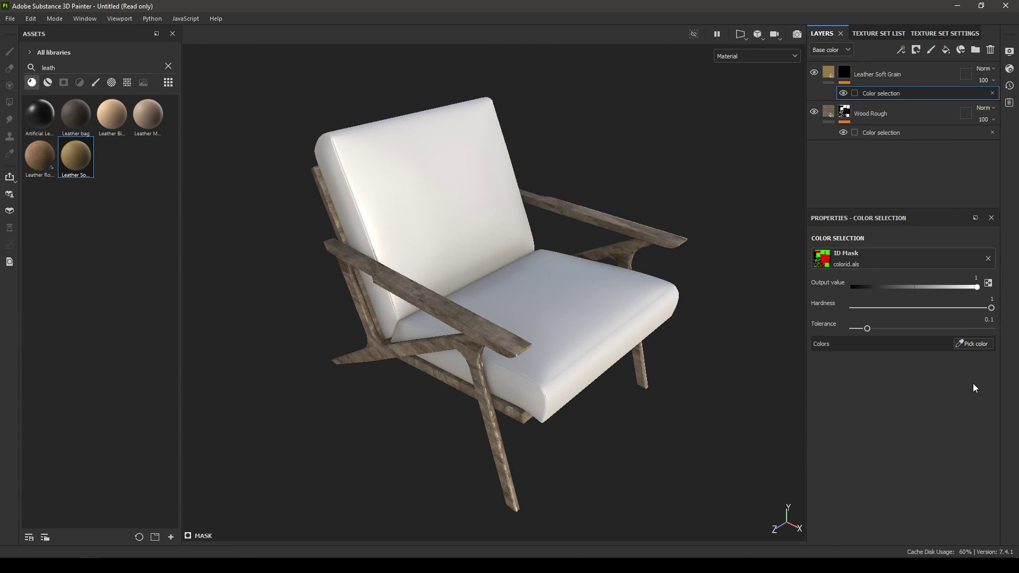
left_click(975, 344)
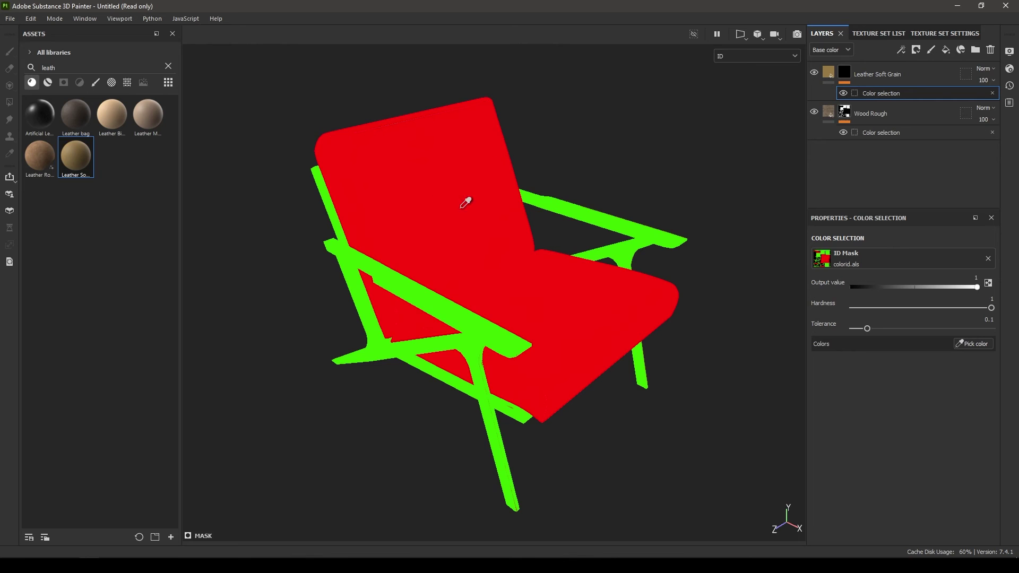
left_click(464, 186)
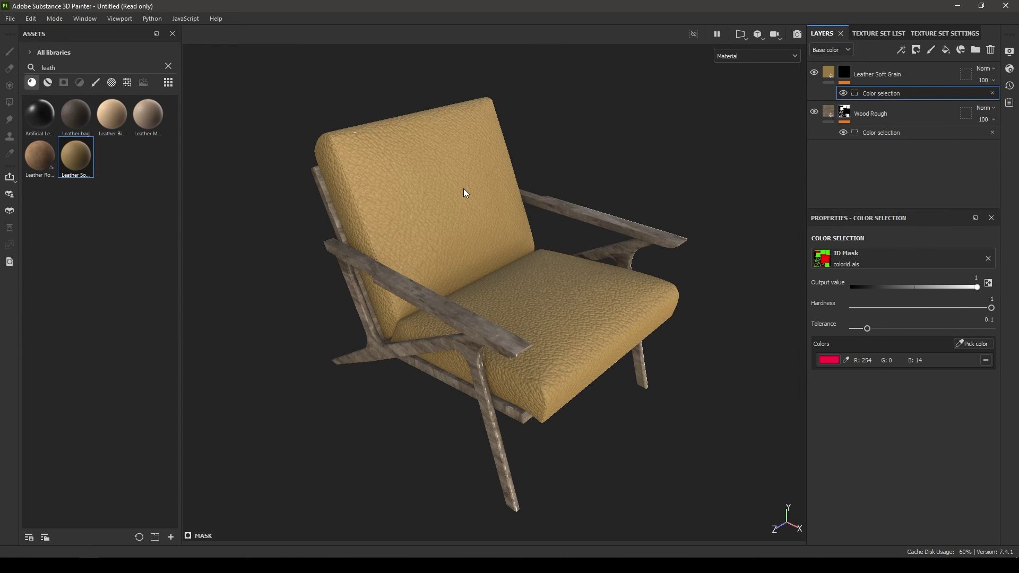
- Set the tolerance of the Leather Soft Grain layer's color selection to 0.6
left_click_drag(484, 276, 409, 157, "alt")
left_click_drag(444, 280, 489, 295, "alt")
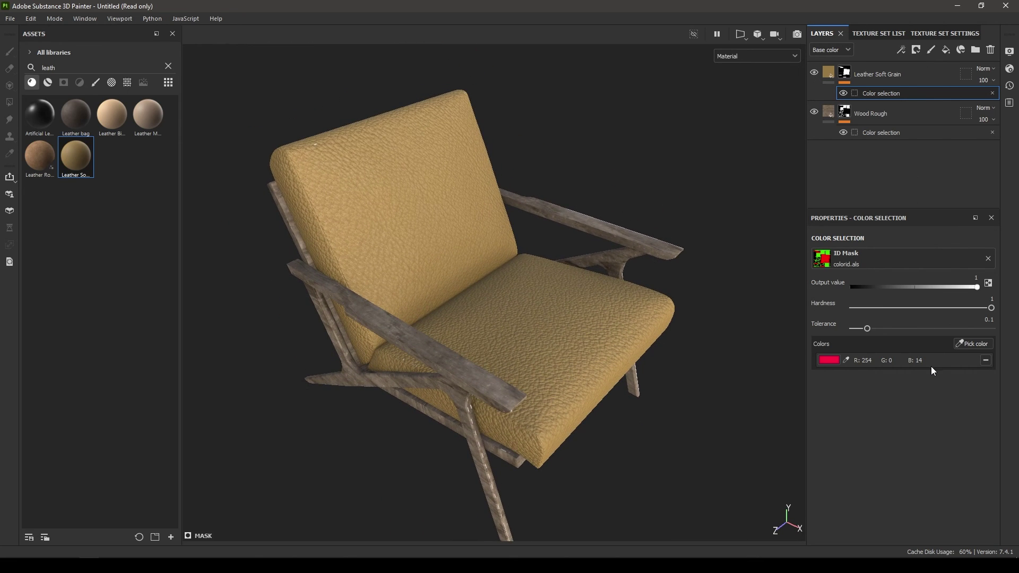
right_click_drag(550, 407, 566, 297, "alt")
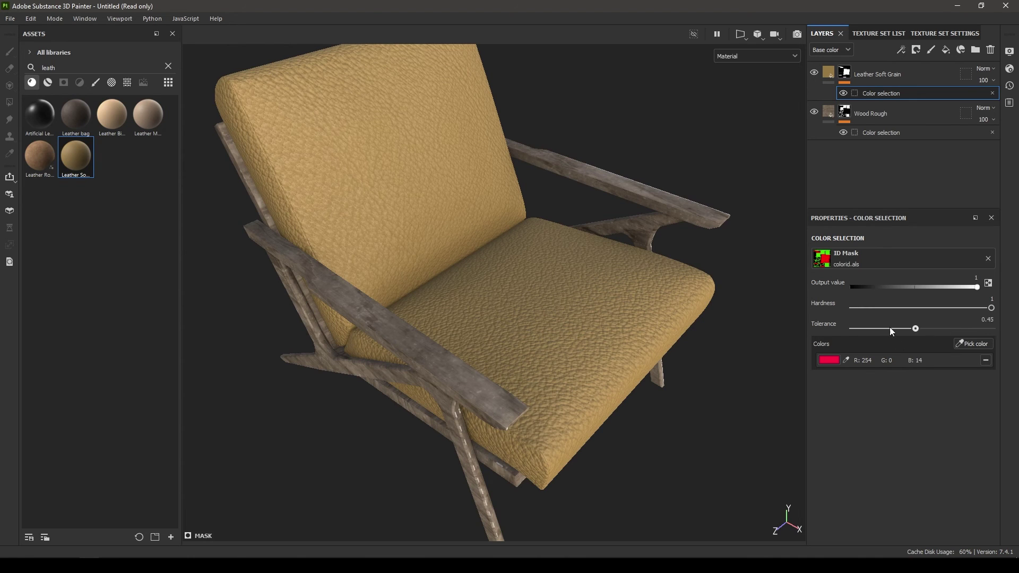
left_click_drag(891, 329, 937, 330)
- Set the tolerance of the Wood Rough layer's color selection to 1 to cover the seams on the chair legs
left_click_drag(359, 392, 395, 248, "alt")
scroll(397, 219, "up", 5)
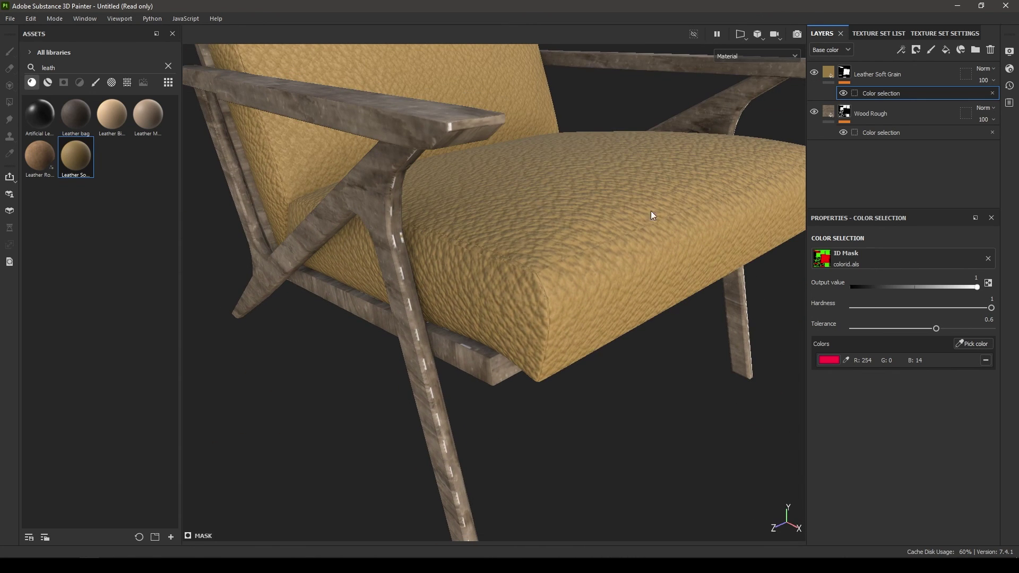
left_click(866, 131)
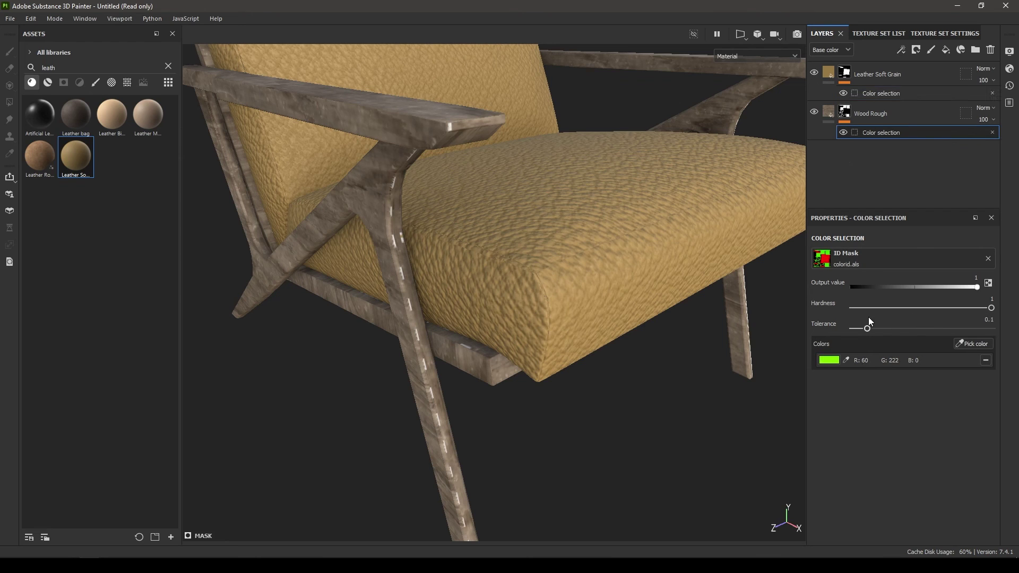
left_click_drag(867, 330, 885, 331)
left_click_drag(910, 329, 991, 329)
left_click_drag(319, 276, 637, 286, "alt")
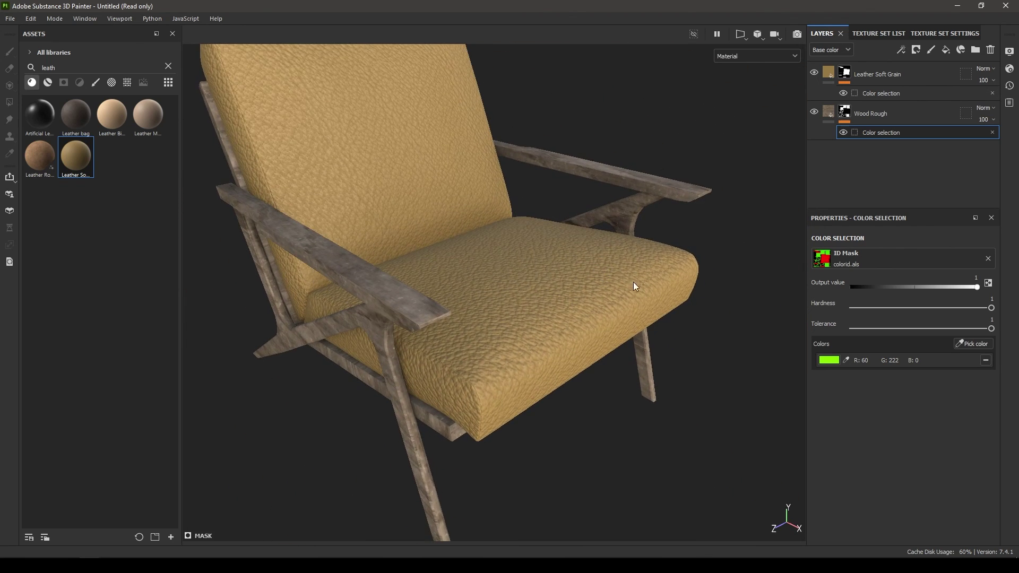
- Select the Leather Soft Grain fill layer and inspect the whole textured chair
key("f")
left_click(855, 73)
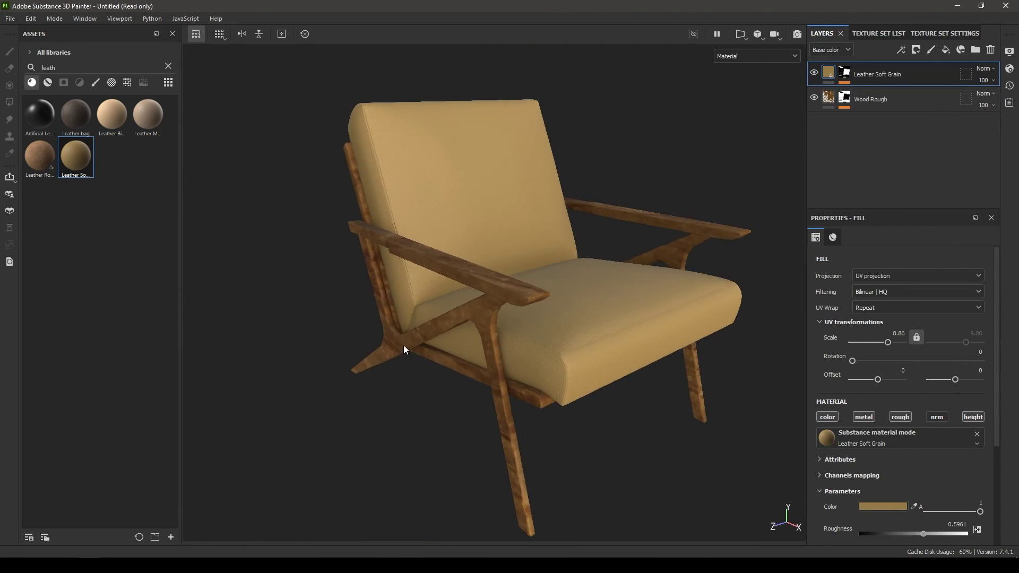
right_click_drag(413, 347, 478, 301, "alt")
left_click_drag(478, 300, 529, 374, "alt")
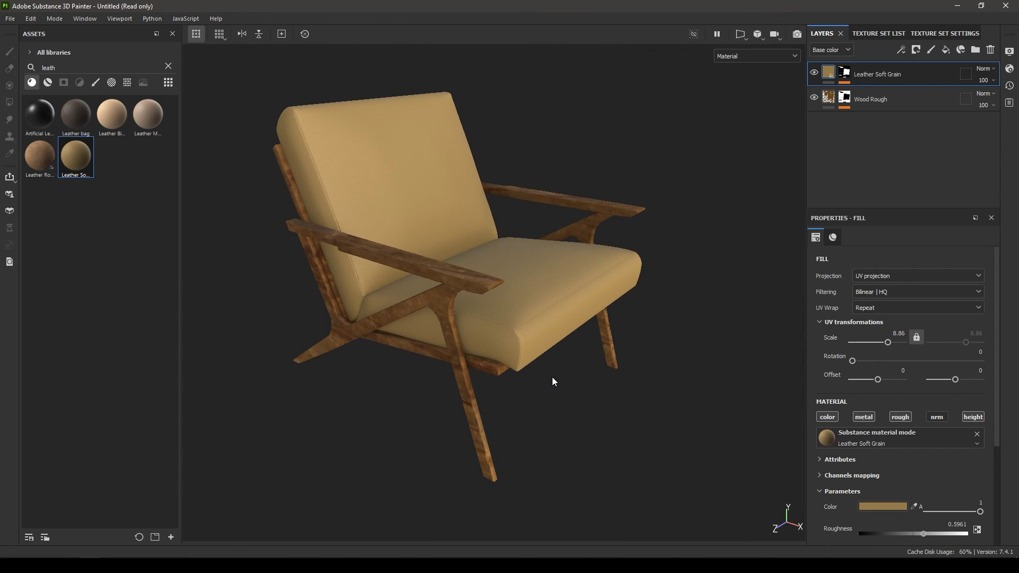